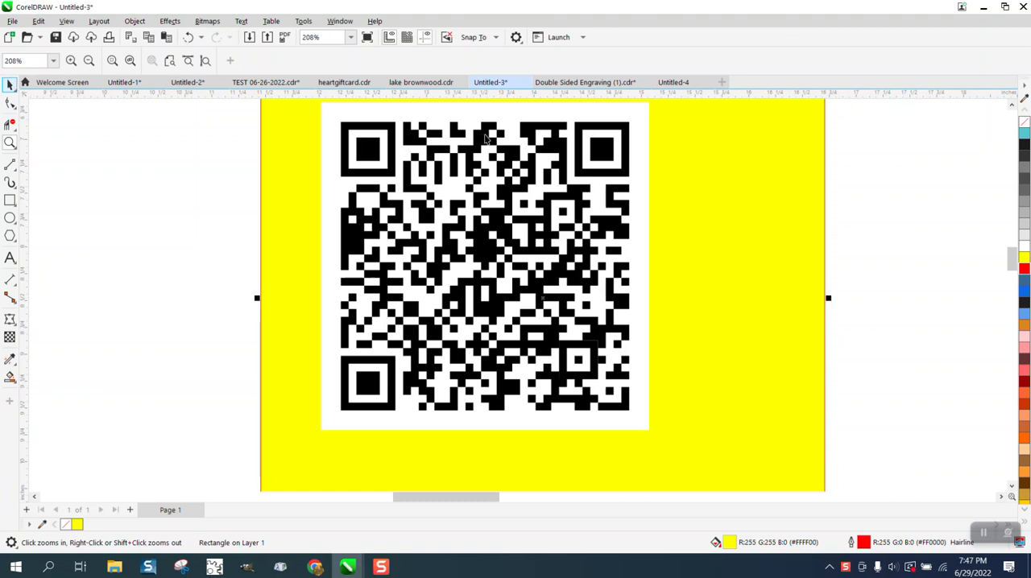
Move the QR code about 0.2 inches down on the yellow rectangle.
click(642, 163)
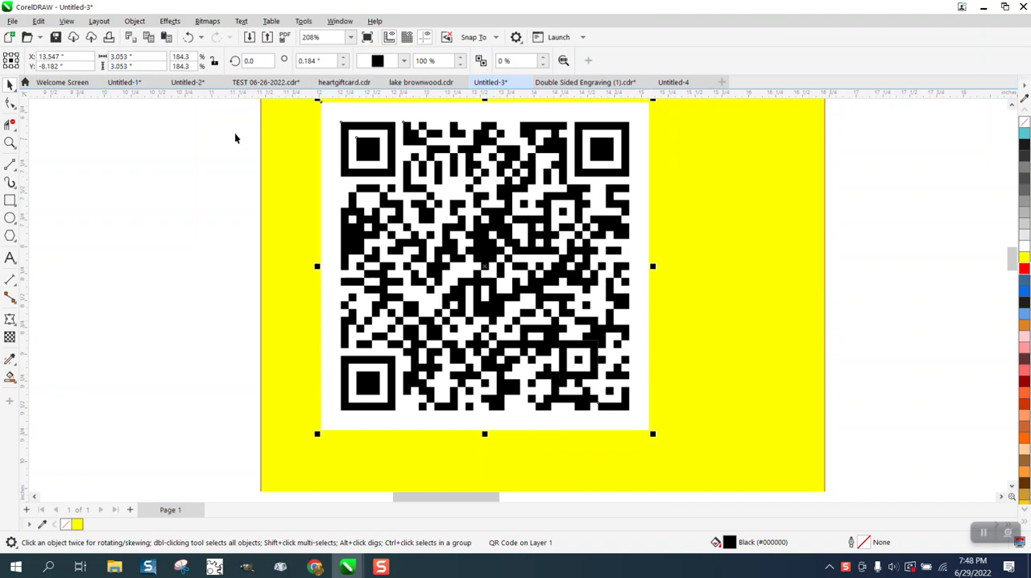
click(265, 137)
click(346, 129)
click(239, 124)
drag(355, 140, 366, 165)
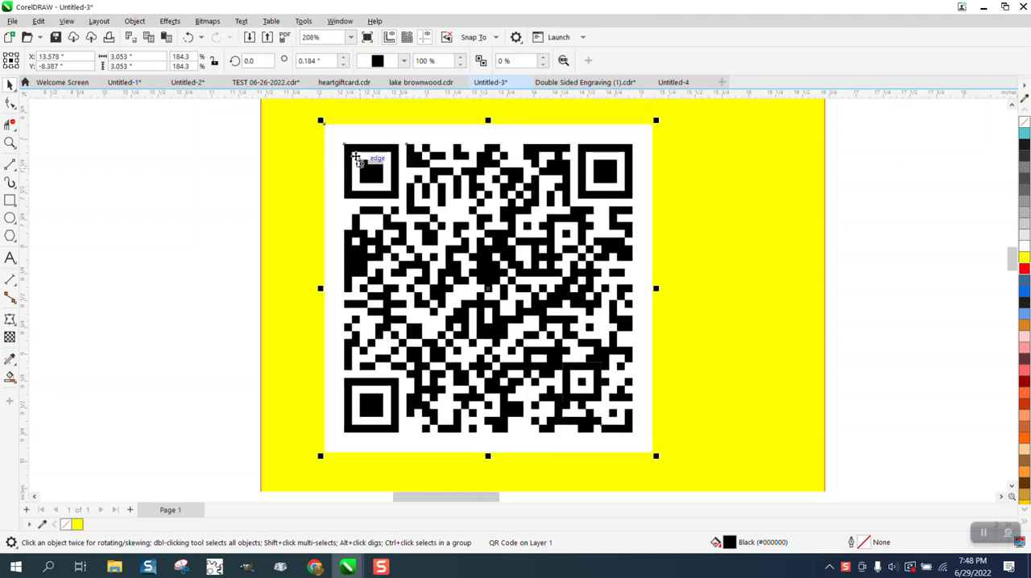
Convert the QR code to a 300 dpi bitmap in Black and White (1-bit) color mode.
click(208, 22)
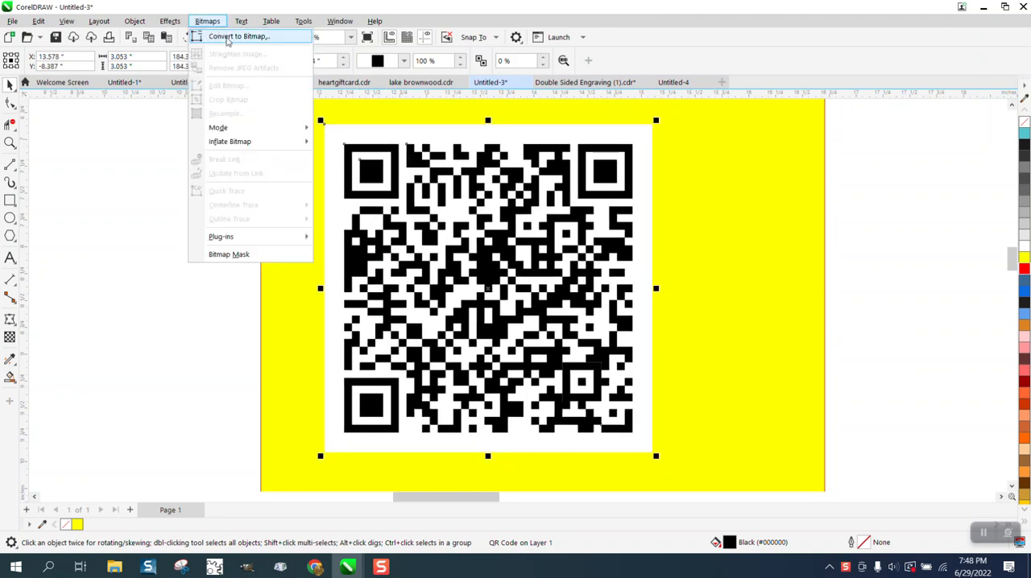
click(226, 36)
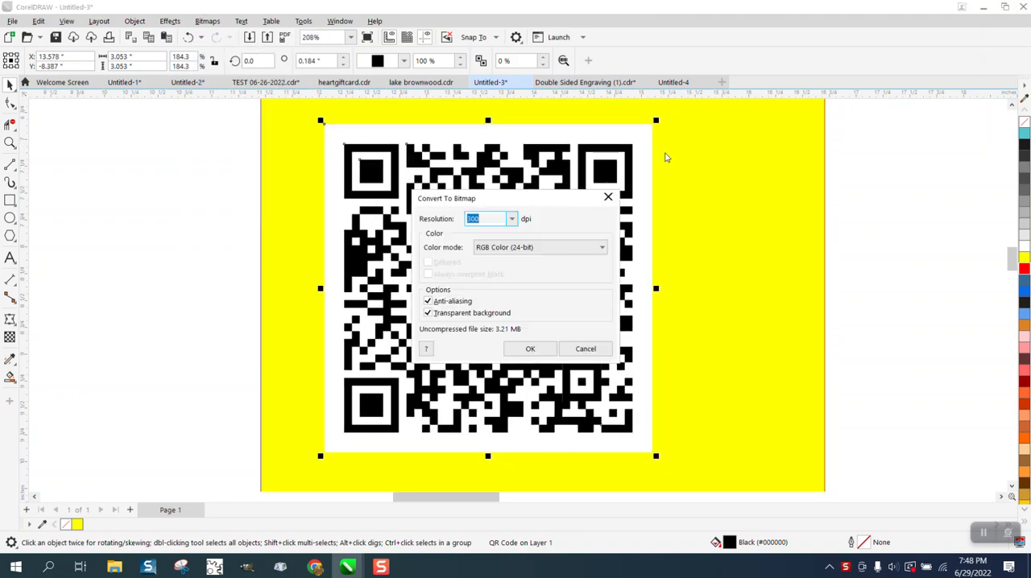
click(602, 248)
click(513, 261)
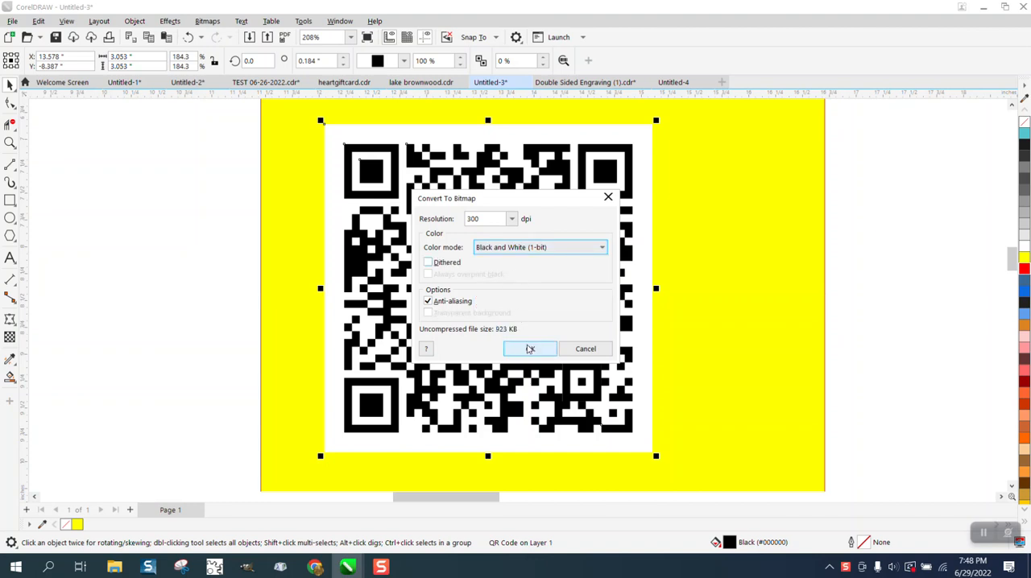
click(529, 349)
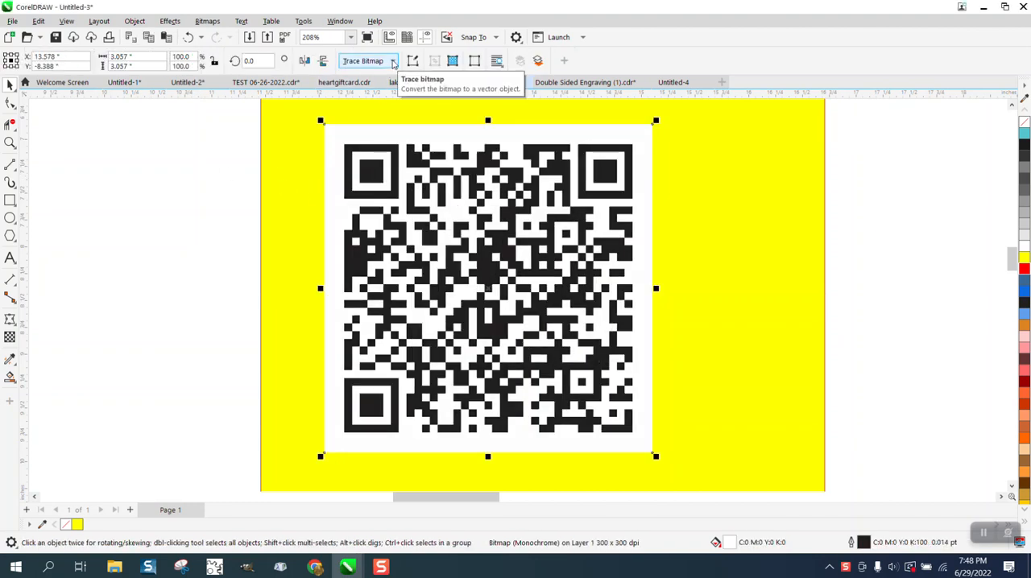
Trace the QR code bitmap with the Line Art outline trace, keeping the original image.
click(393, 62)
mouse_move(391, 109)
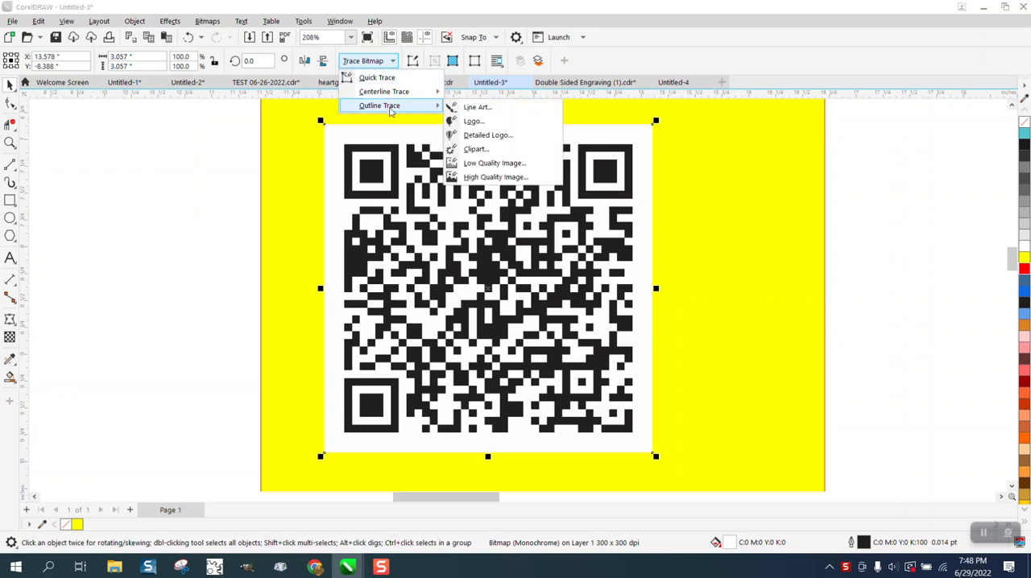
click(477, 108)
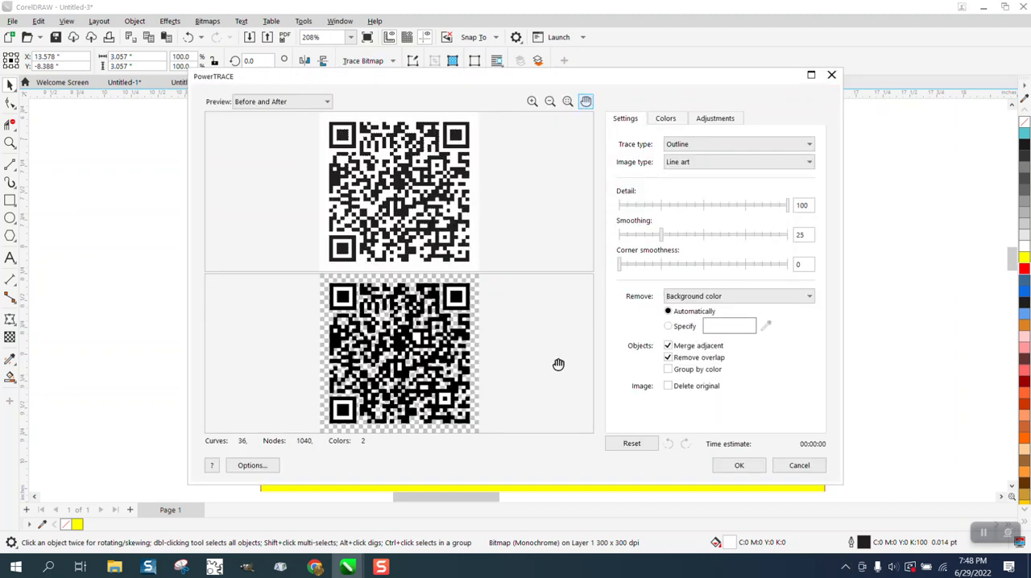
click(738, 465)
Move the traced QR code about 3.65 inches to the right of the bitmap and shift the yellow rectangle behind it.
scroll(625, 286, down, 2)
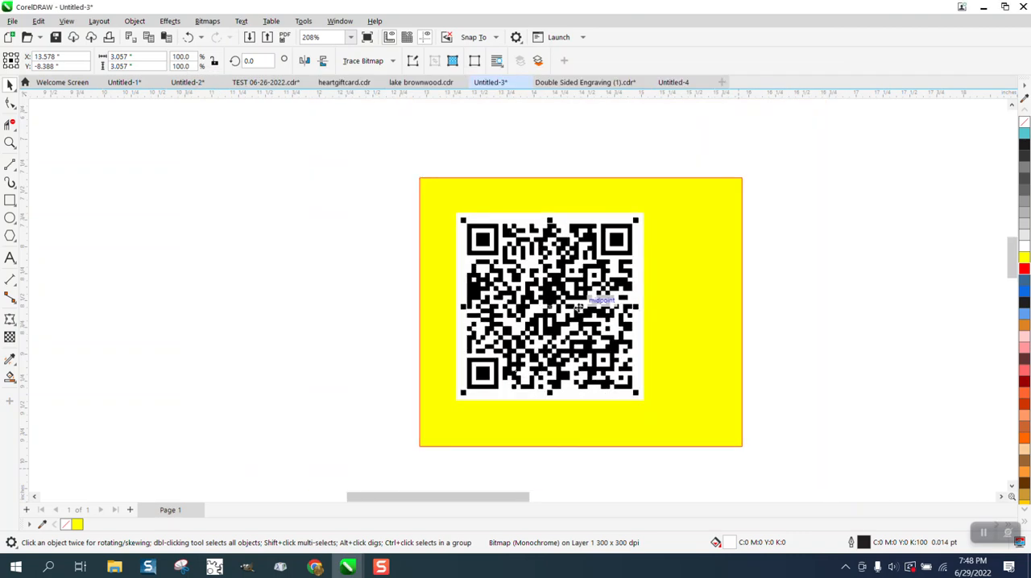
click(564, 307)
drag(564, 308, 785, 304)
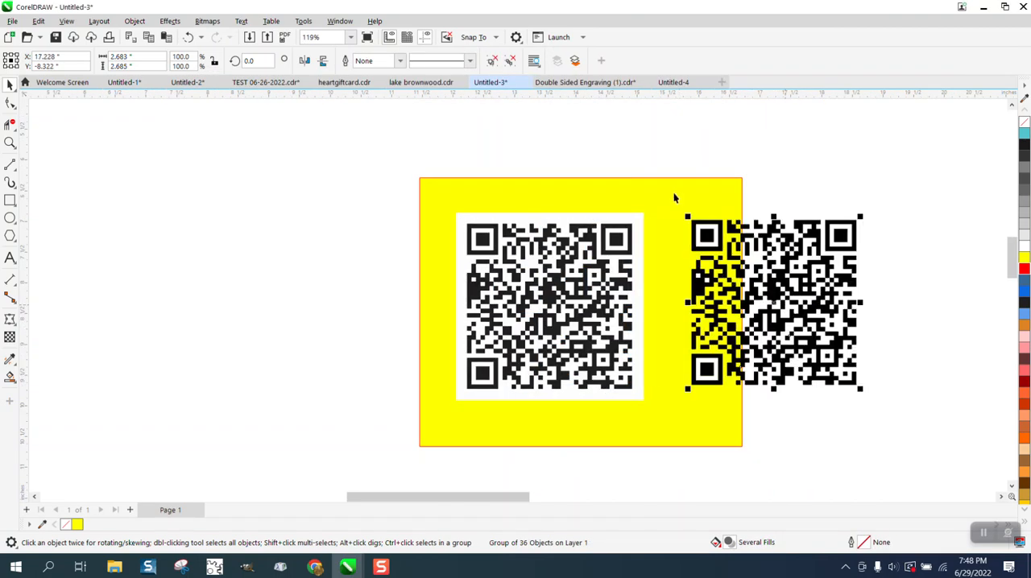
drag(690, 198, 884, 190)
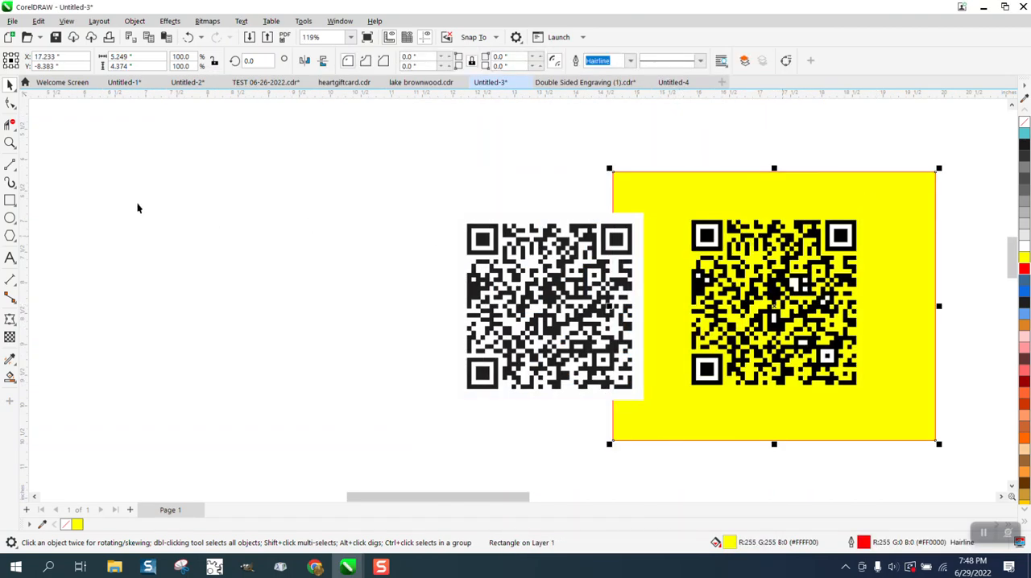
Examine the traced QR code up close for corner quality and for areas where the yellow background does not show through.
click(11, 144)
drag(743, 244, 865, 305)
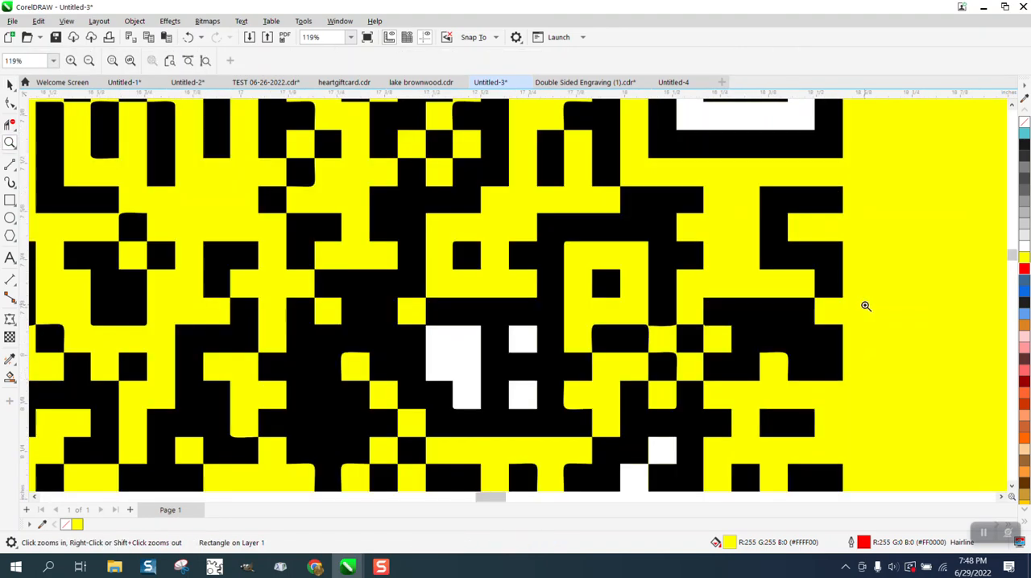
scroll(683, 312, down, 2)
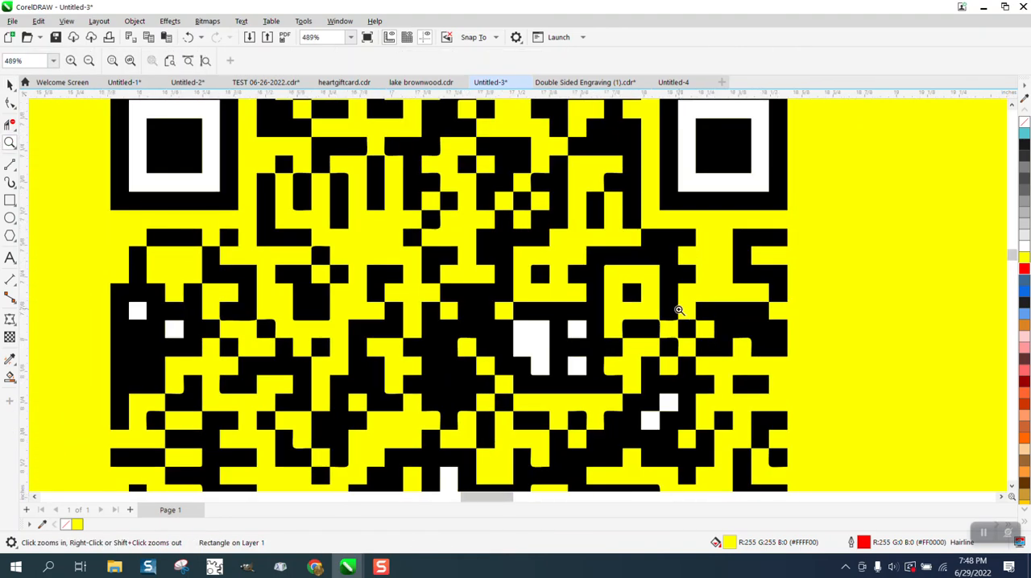
scroll(680, 312, down, 1)
drag(486, 203, 521, 230)
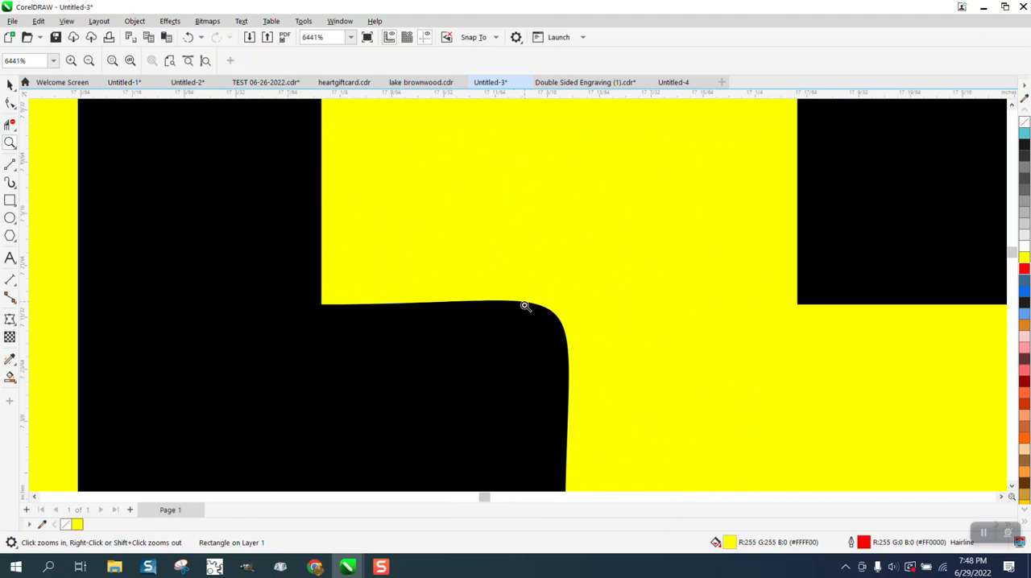
scroll(522, 305, down, 2)
scroll(522, 304, down, 3)
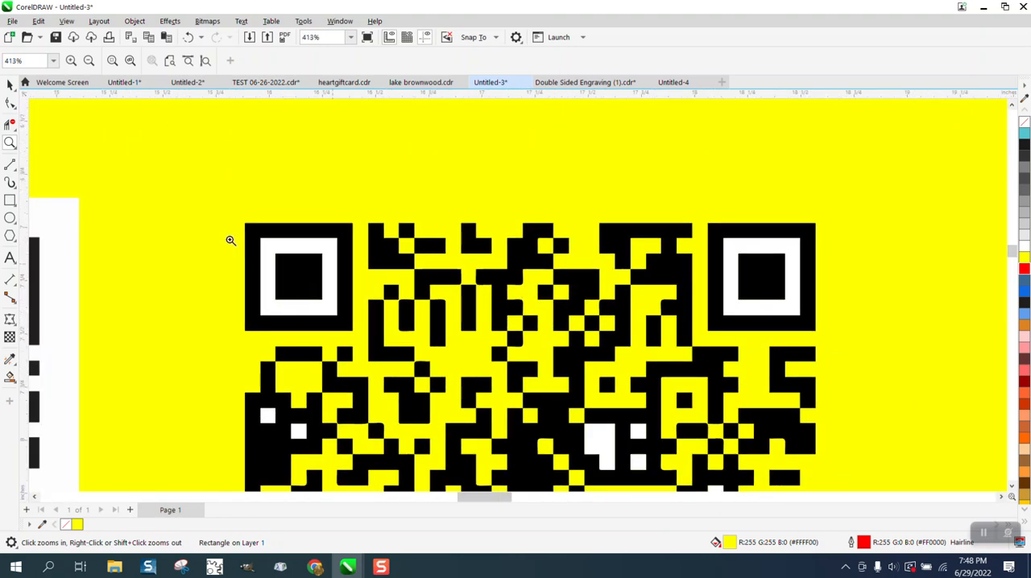
click(10, 84)
scroll(360, 156, down, 1)
scroll(360, 157, down, 2)
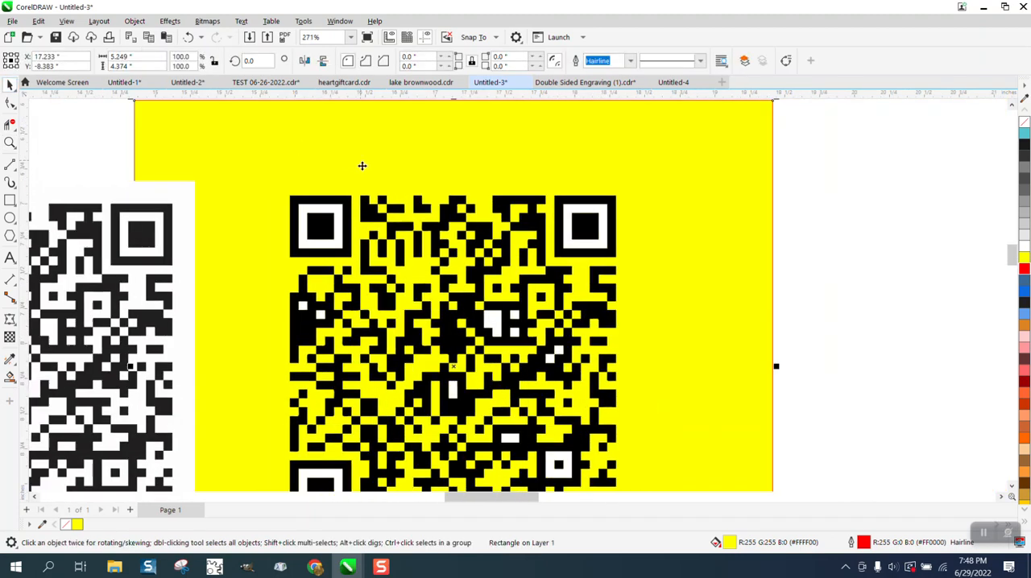
Ungroup all objects of the traced QR code on the yellow rectangle.
click(800, 207)
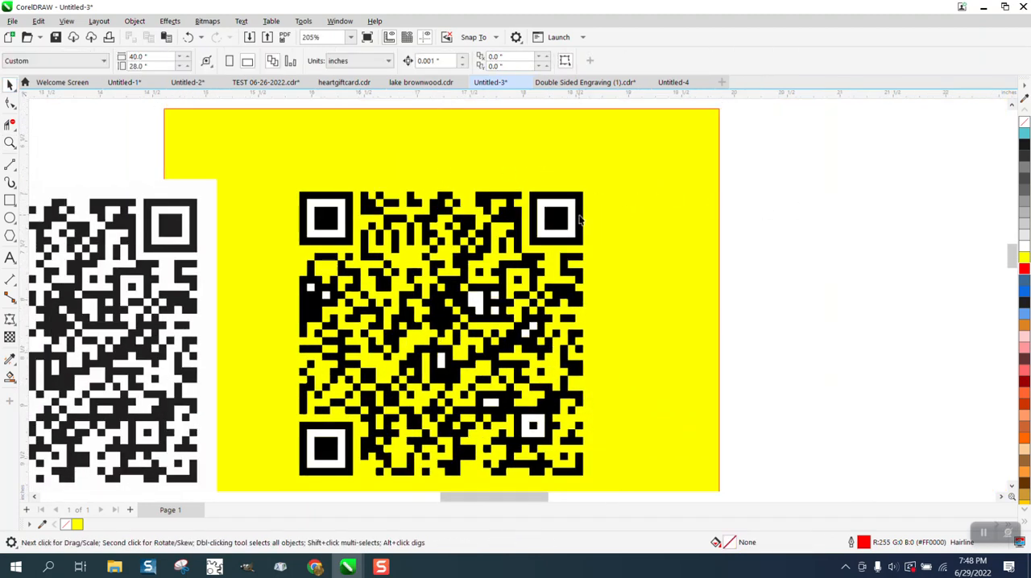
click(580, 219)
click(135, 21)
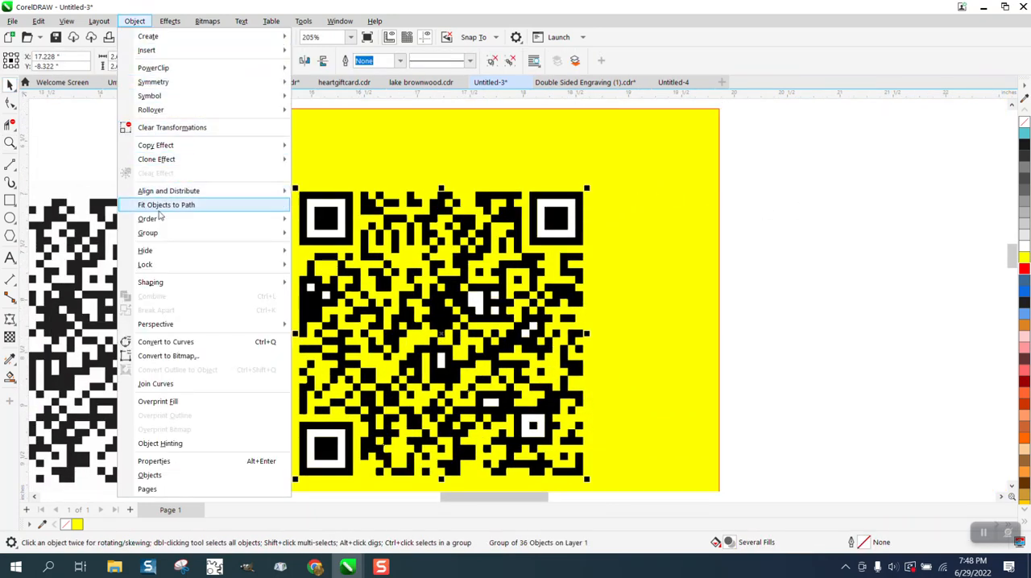
mouse_move(153, 233)
click(310, 264)
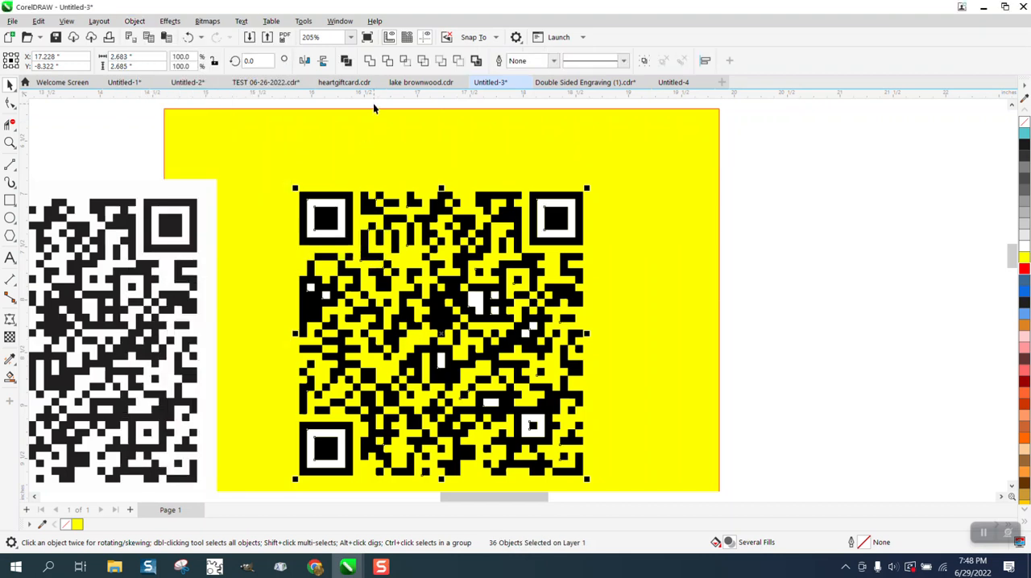
Delete the white rings inside the two upper corner squares of the traced QR code.
click(339, 206)
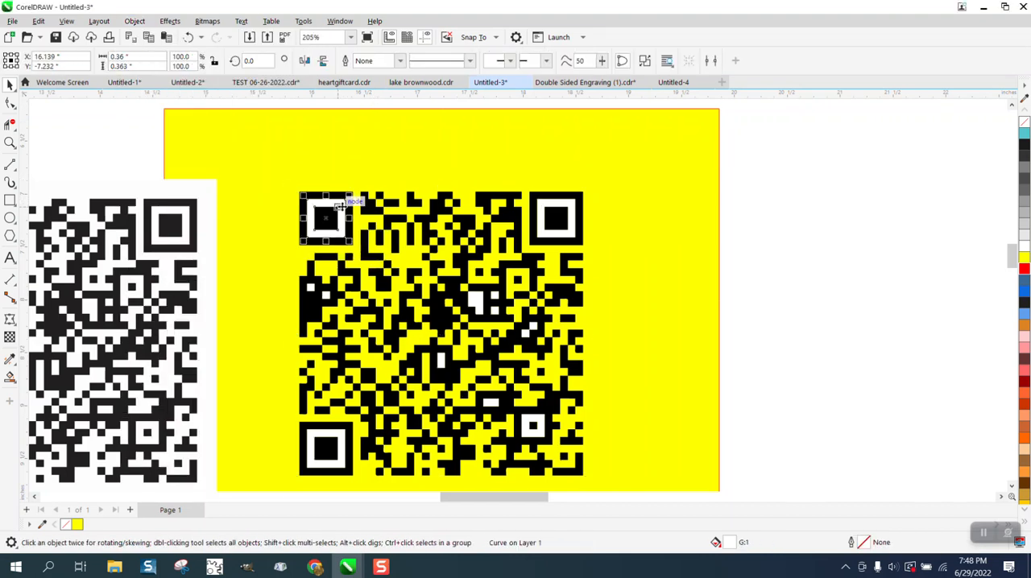
key(Escape)
click(539, 219)
key(Delete)
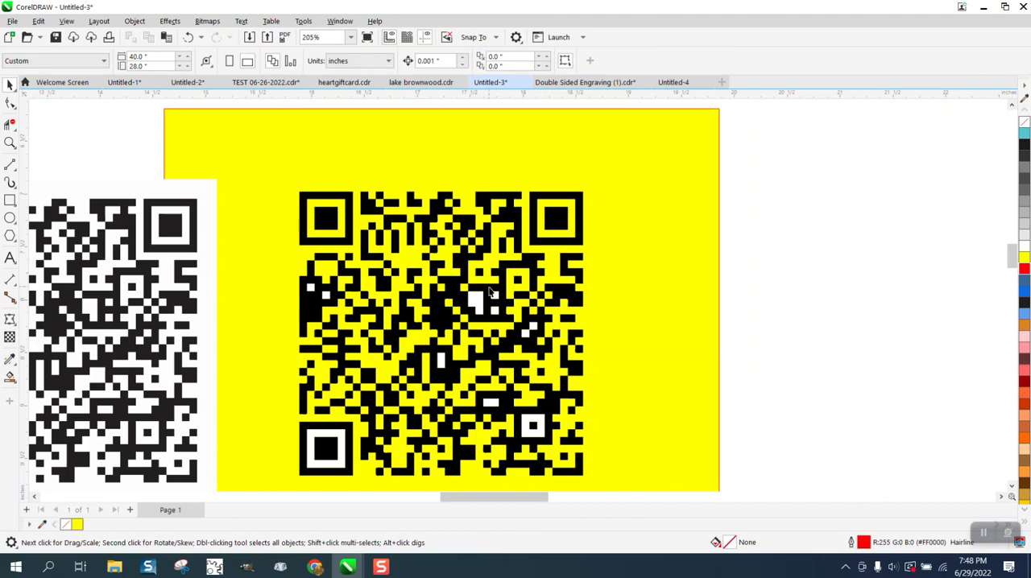
Delete the white patches right of the traced code's center and the white ring near its lower-right corner.
click(495, 297)
key(Delete)
click(479, 300)
key(Delete)
click(496, 311)
key(Delete)
click(533, 327)
key(Delete)
click(531, 328)
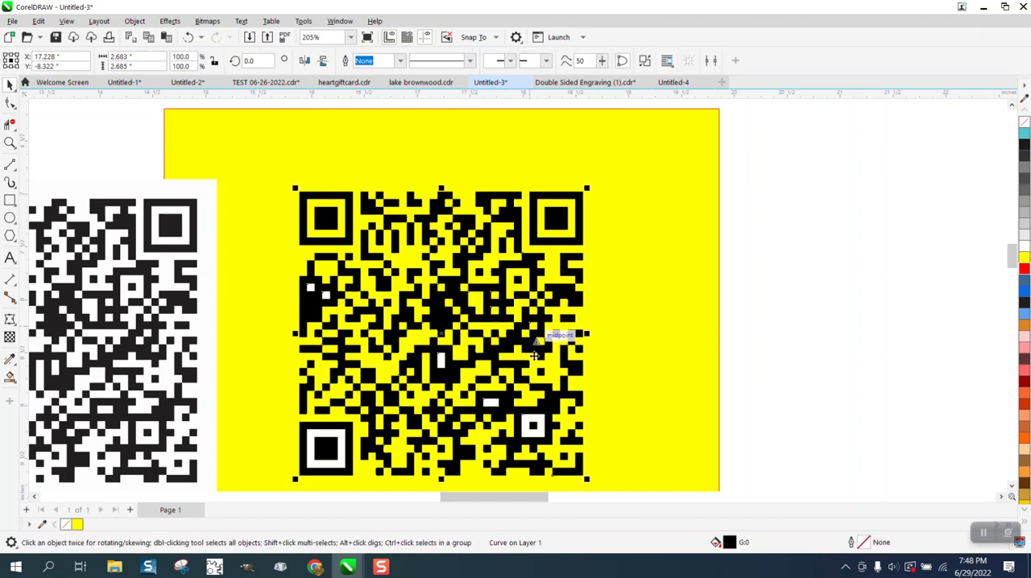
click(534, 423)
key(Delete)
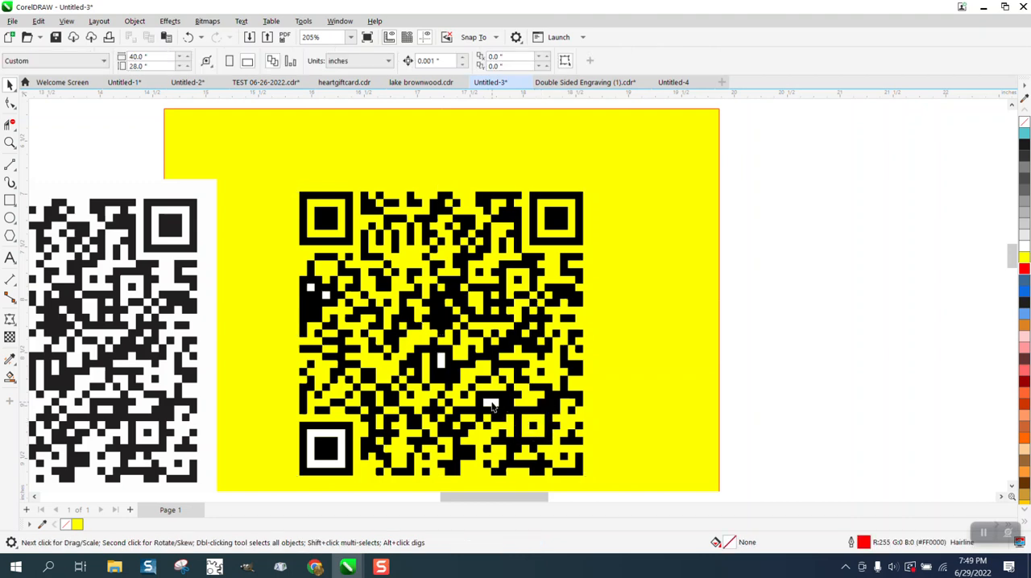
Delete the remaining white patches in the traced code and the white ring inside its lower-left corner square.
click(491, 401)
key(Delete)
click(443, 364)
key(Delete)
click(311, 289)
key(Delete)
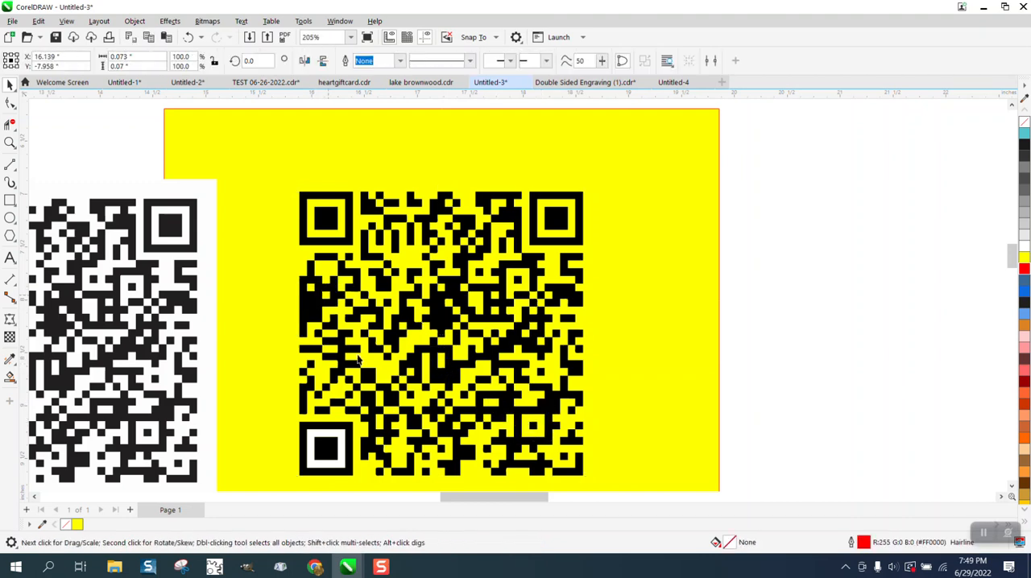
click(340, 438)
key(Delete)
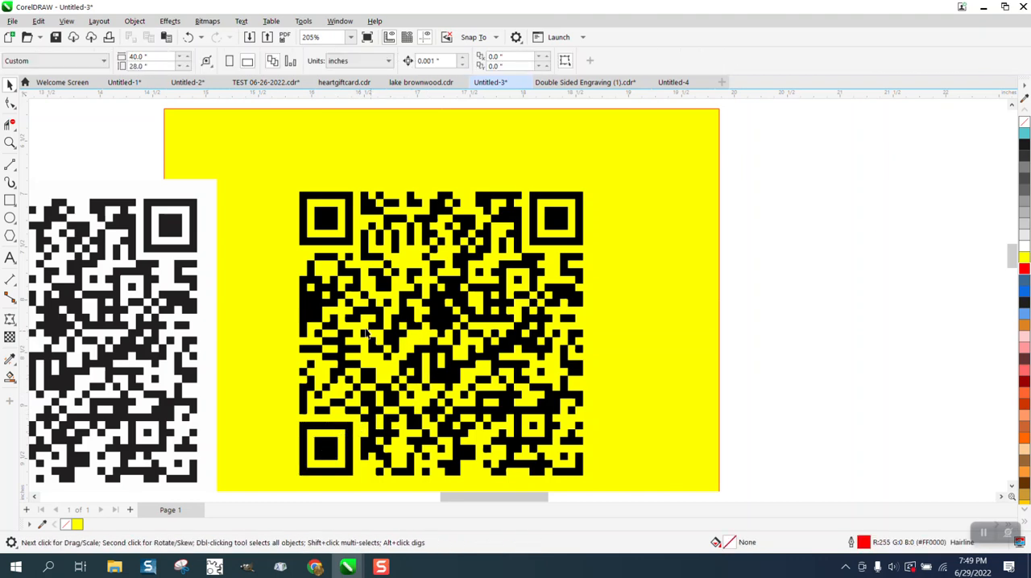
Inspect the cleaned-up QR code up close for leftover white pieces and the shape of its corners.
click(10, 143)
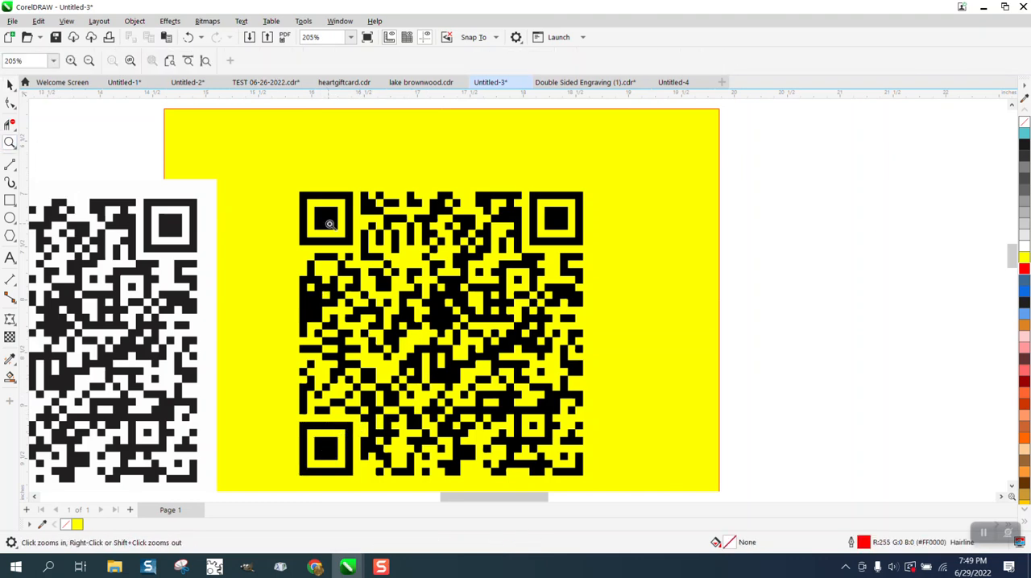
click(520, 304)
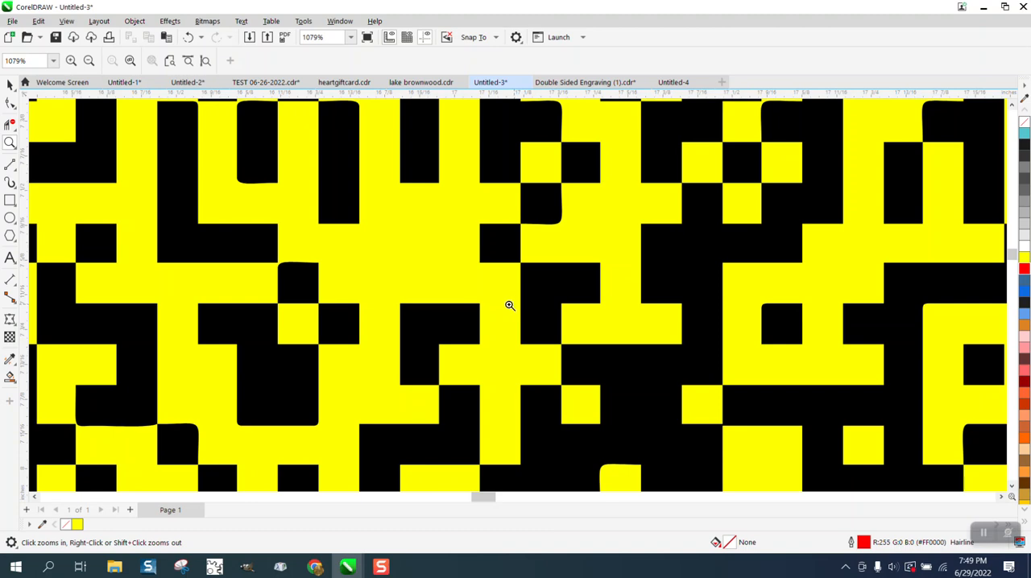
right_click(508, 302)
right_click(506, 301)
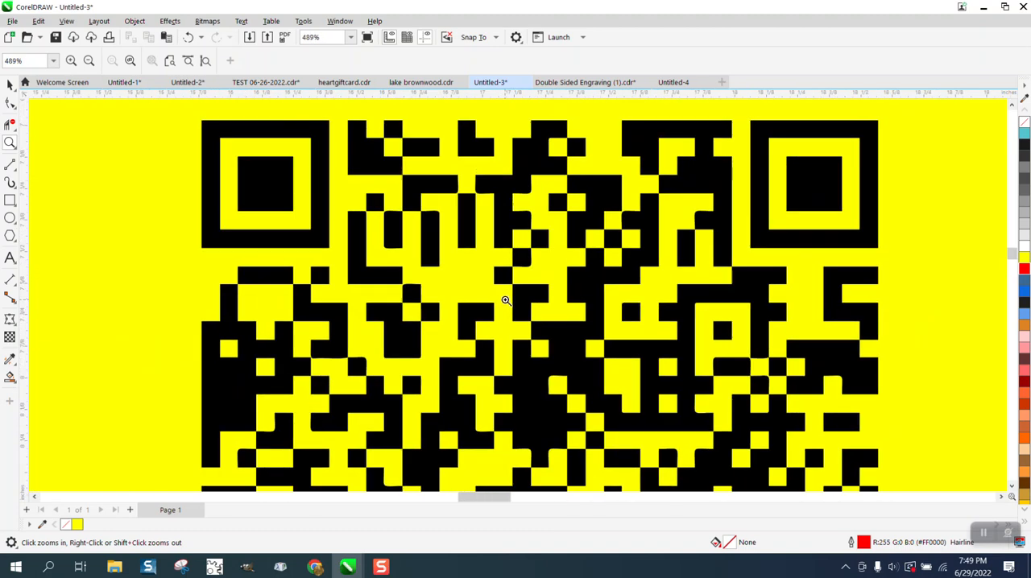
right_click(506, 301)
right_click(504, 299)
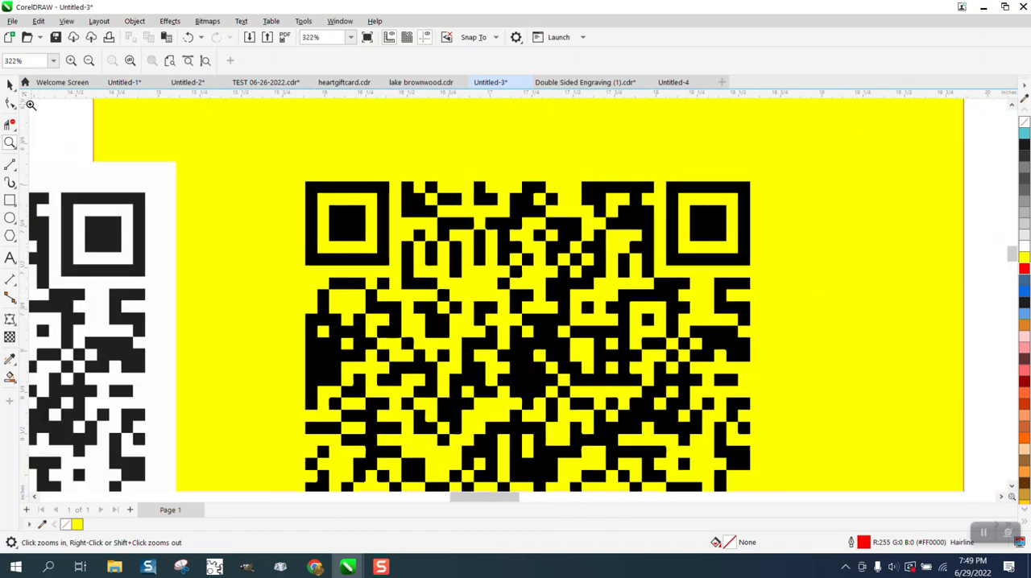
Remove the fill from all pieces of the traced QR code and give them a red outline.
click(10, 85)
scroll(557, 164, down, 1)
scroll(804, 184, down, 1)
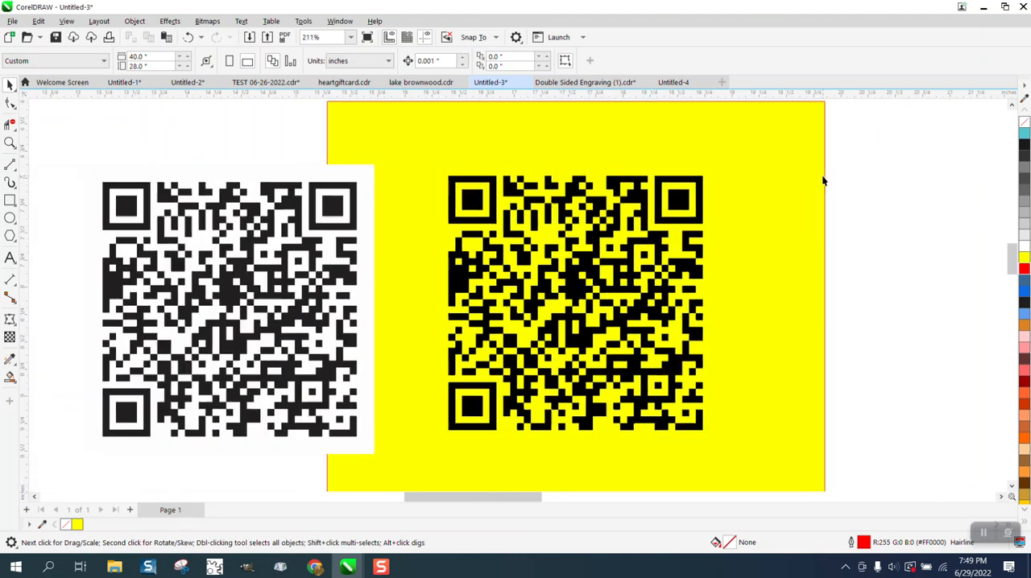
drag(520, 389, 524, 382)
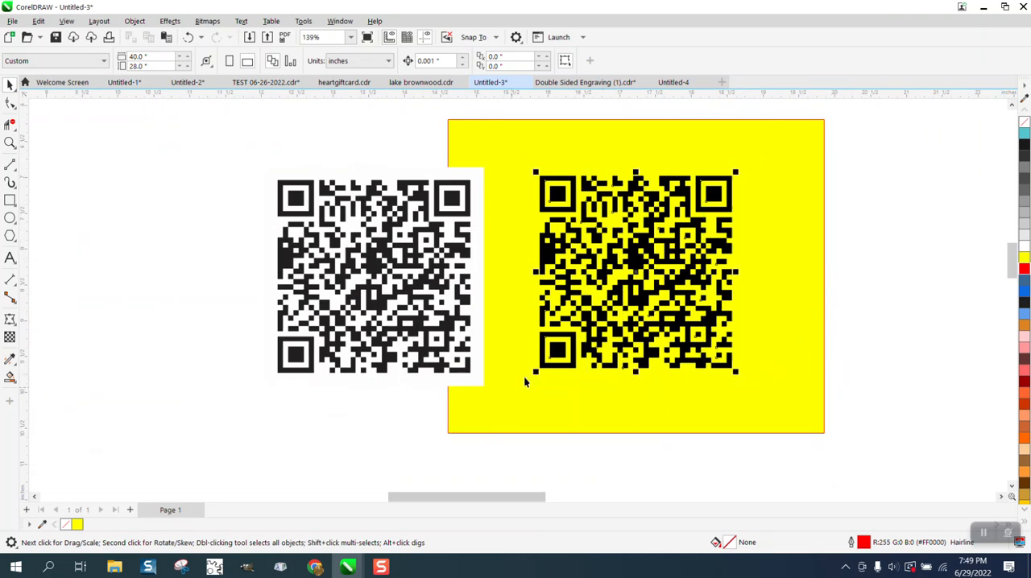
click(1025, 122)
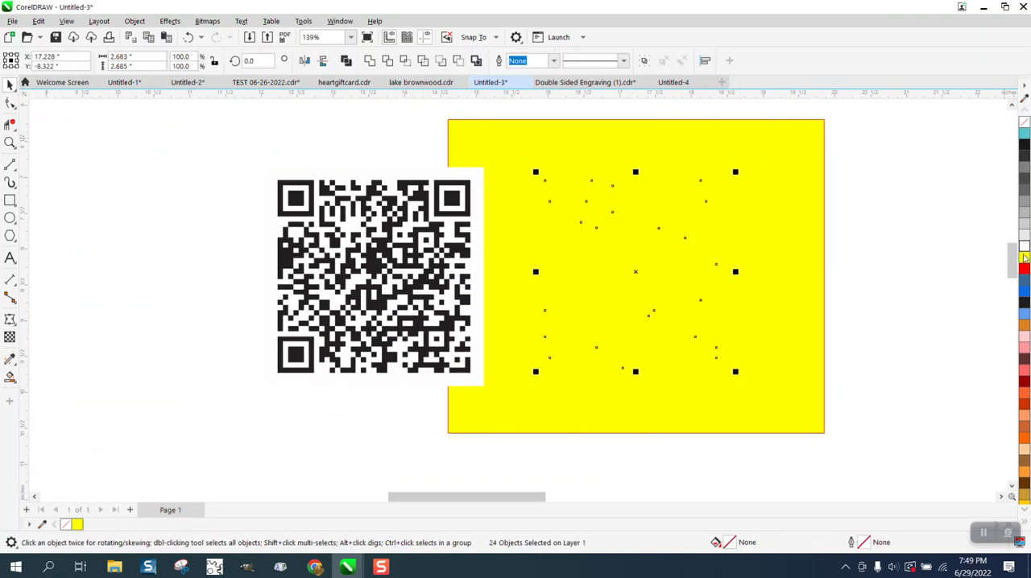
right_click(1025, 269)
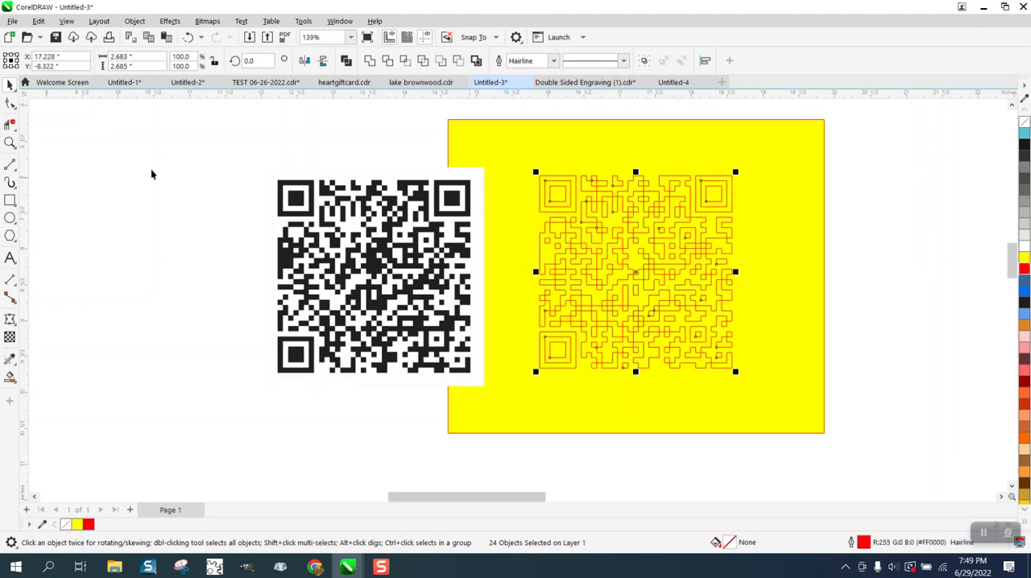
Examine the red outlines of the traced QR code up close for overlapping lines and rounded corners.
click(10, 142)
drag(585, 215, 653, 248)
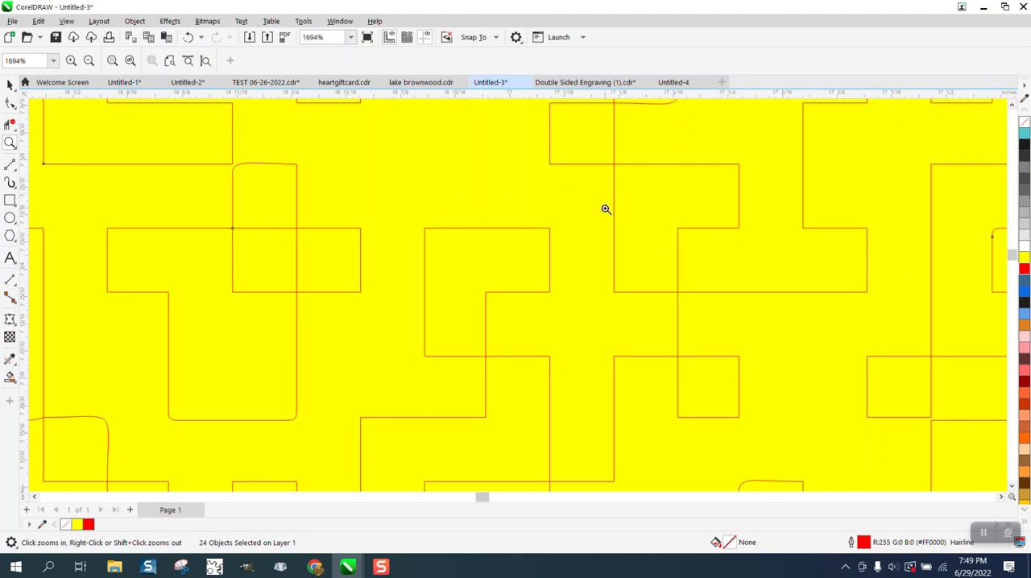
right_click(319, 186)
right_click(355, 184)
right_click(357, 186)
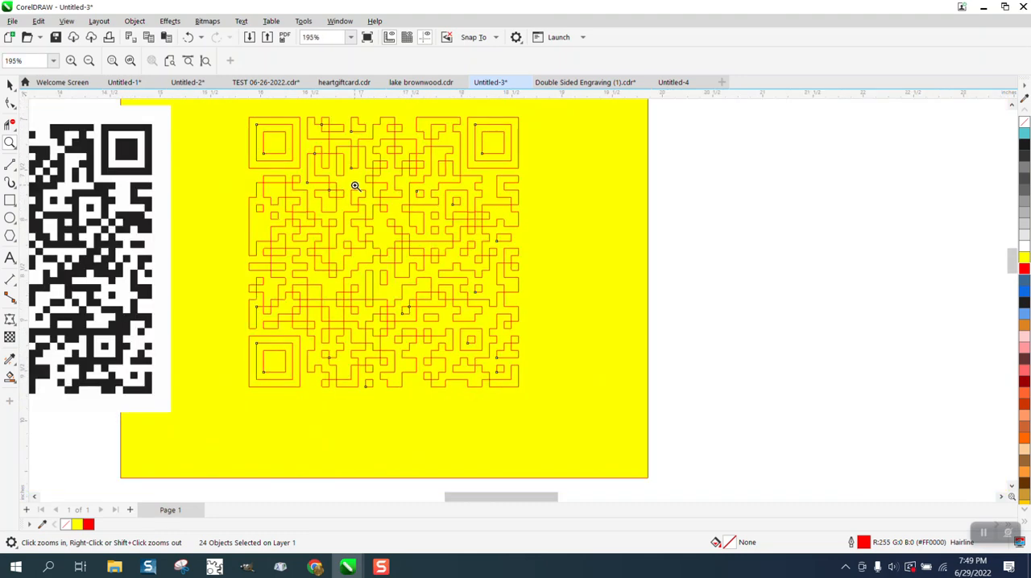
Try converting all nodes of the traced QR code's red outlines to straight lines and examine the resulting corners up close.
click(10, 102)
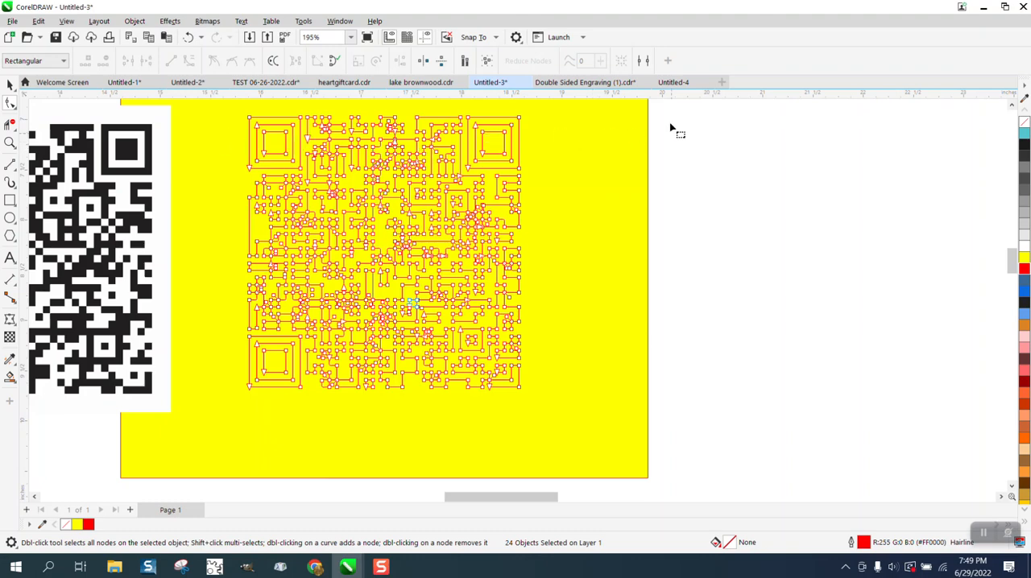
drag(682, 110, 224, 402)
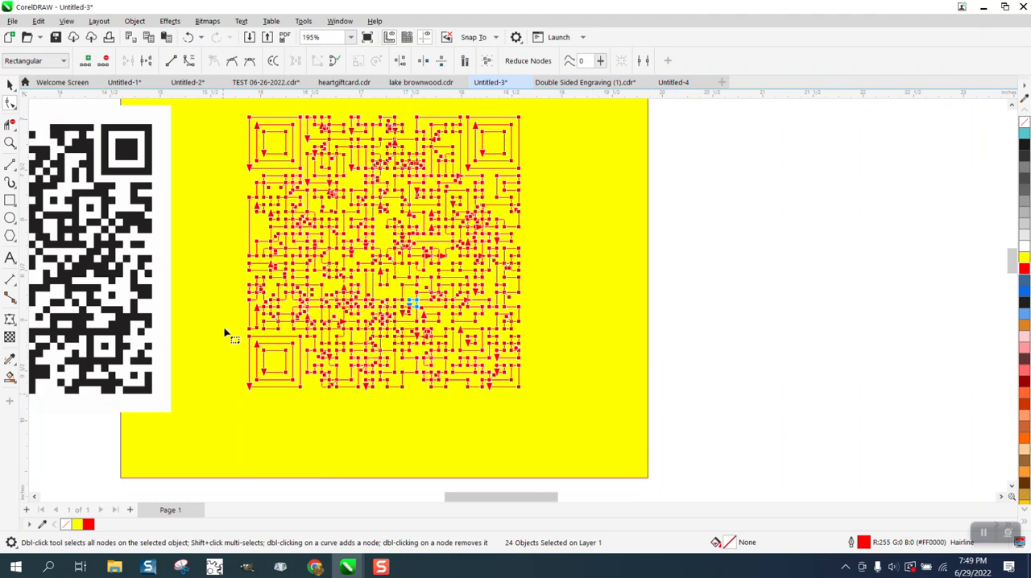
right_click(284, 119)
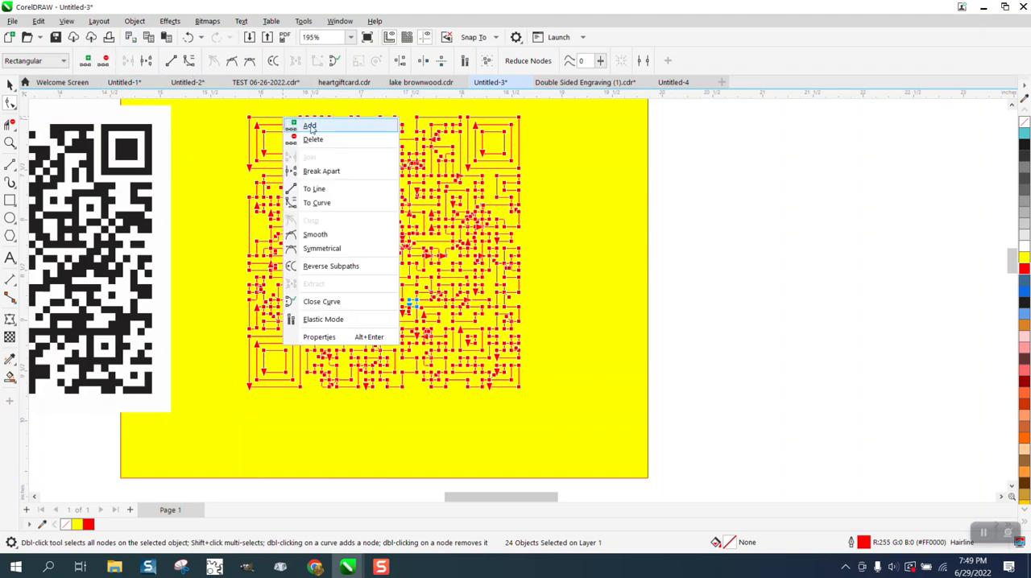
click(325, 190)
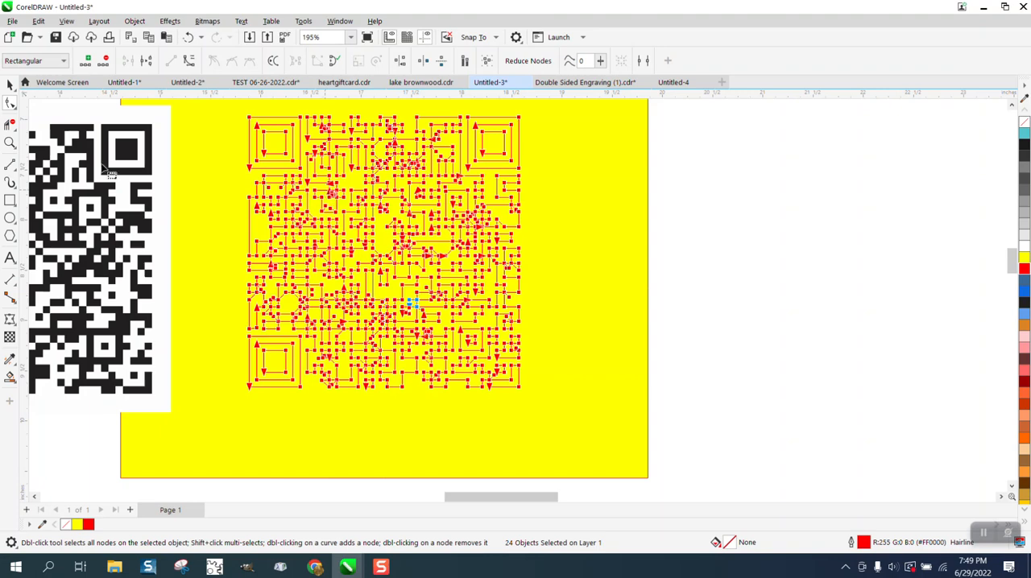
click(9, 143)
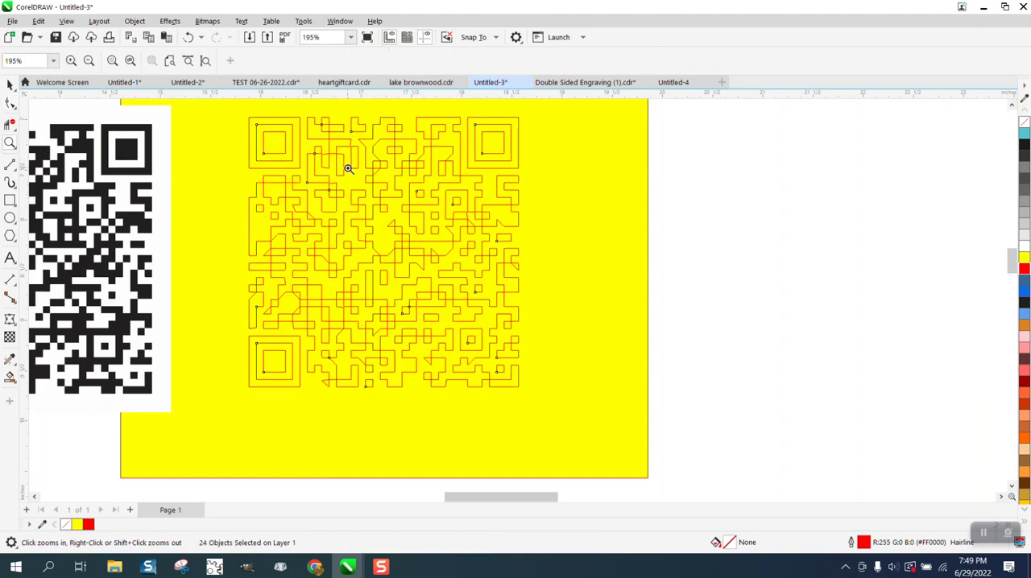
drag(348, 169, 414, 196)
scroll(483, 181, down, 2)
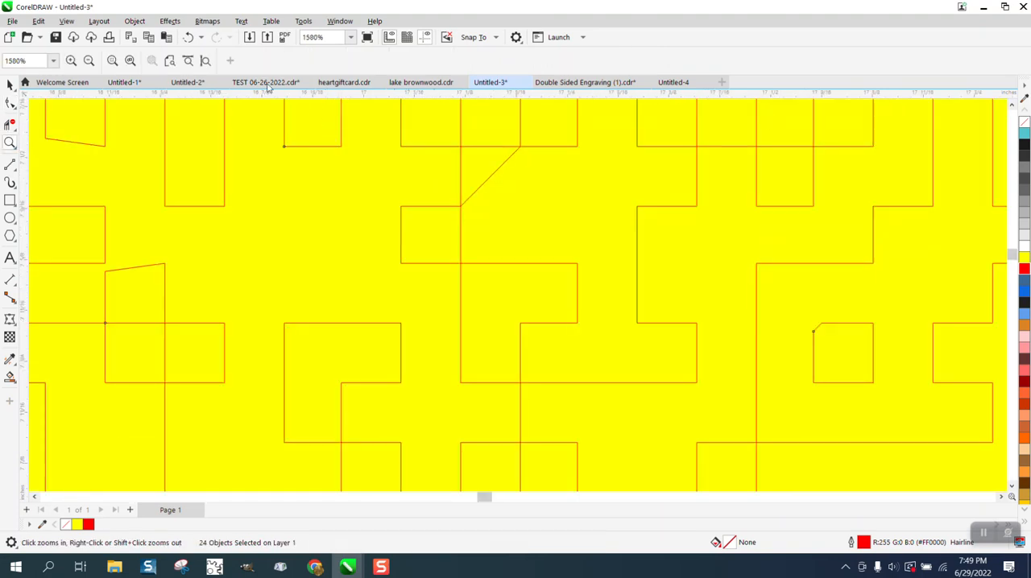
Undo the line conversion, the red outline and the fill removal, and inspect the black code's rounded corners up close.
click(187, 40)
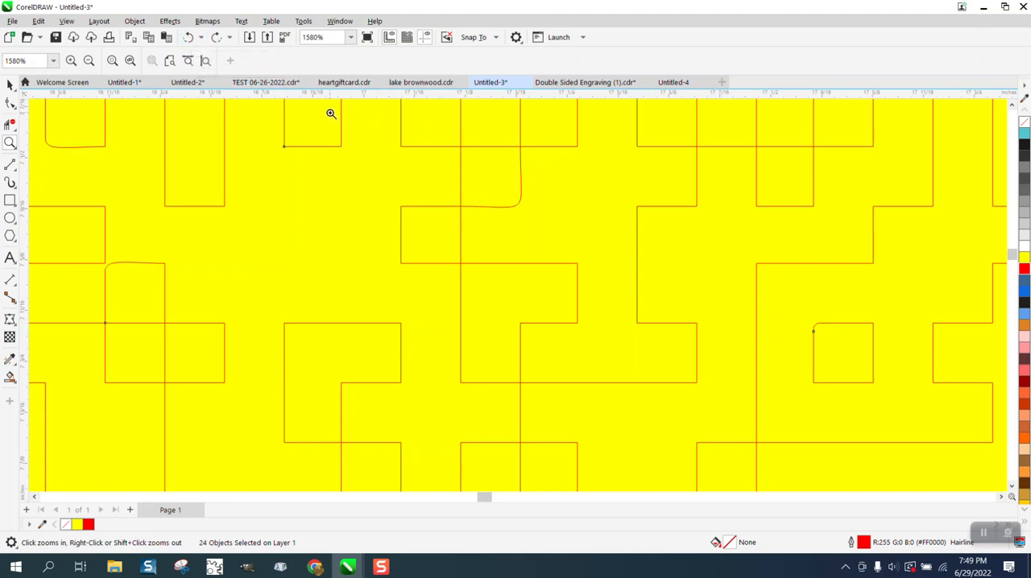
scroll(359, 141, down, 2)
scroll(443, 151, down, 5)
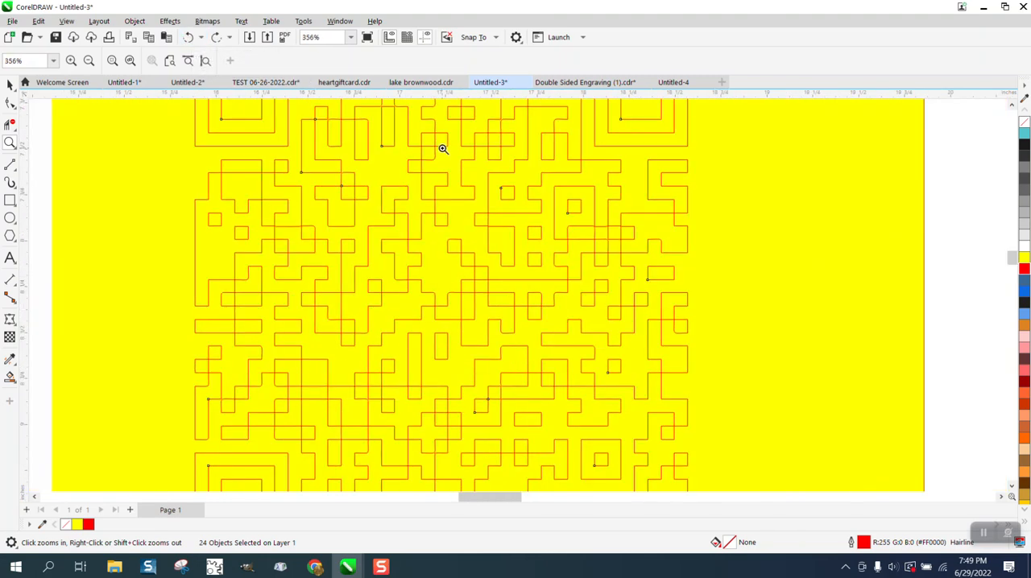
click(190, 40)
click(190, 41)
scroll(567, 166, down, 3)
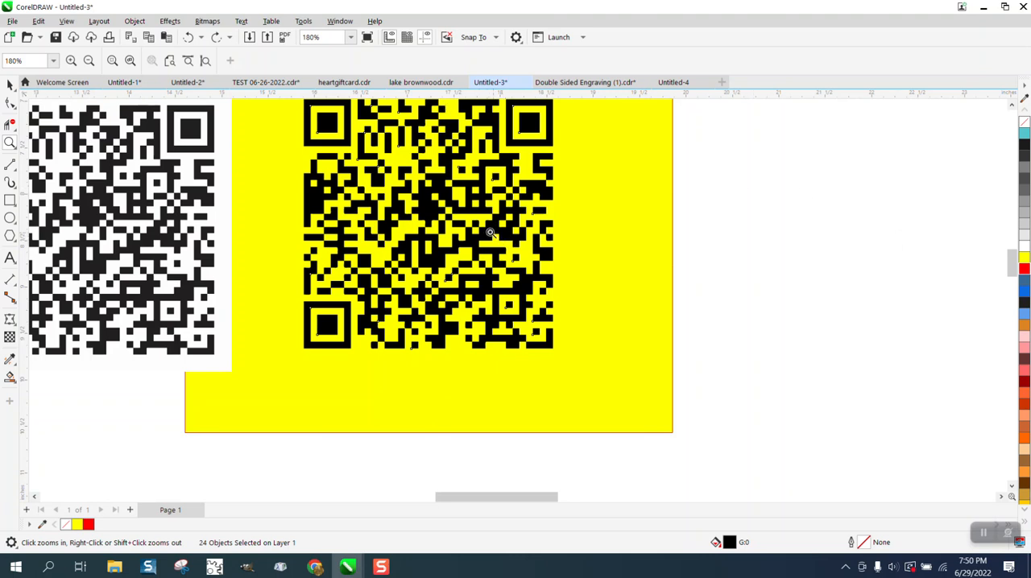
drag(464, 124, 520, 165)
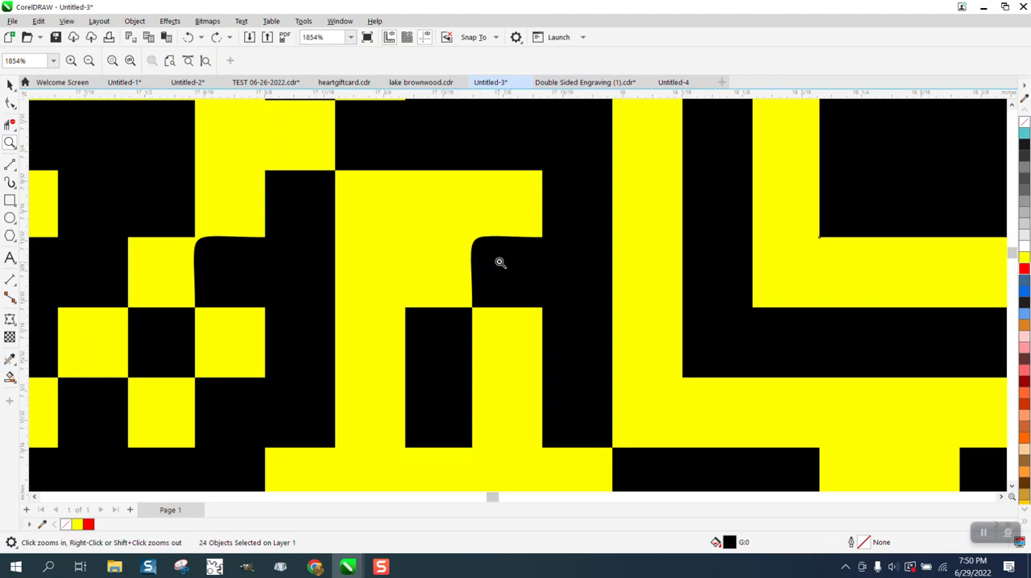
scroll(426, 171, down, 6)
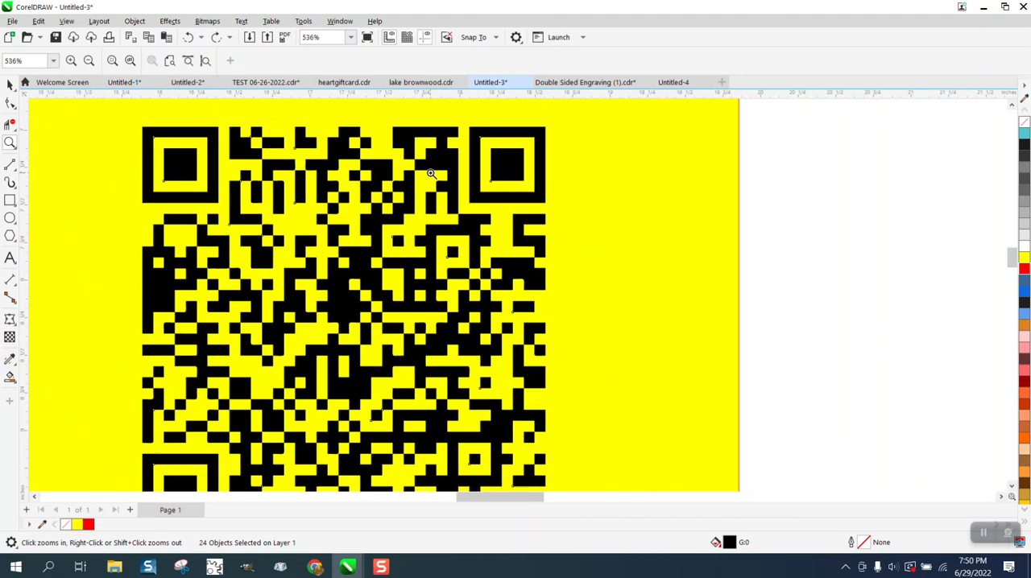
Insert a new QR code, clear its default URL and move it to the empty area above the web address text.
click(135, 22)
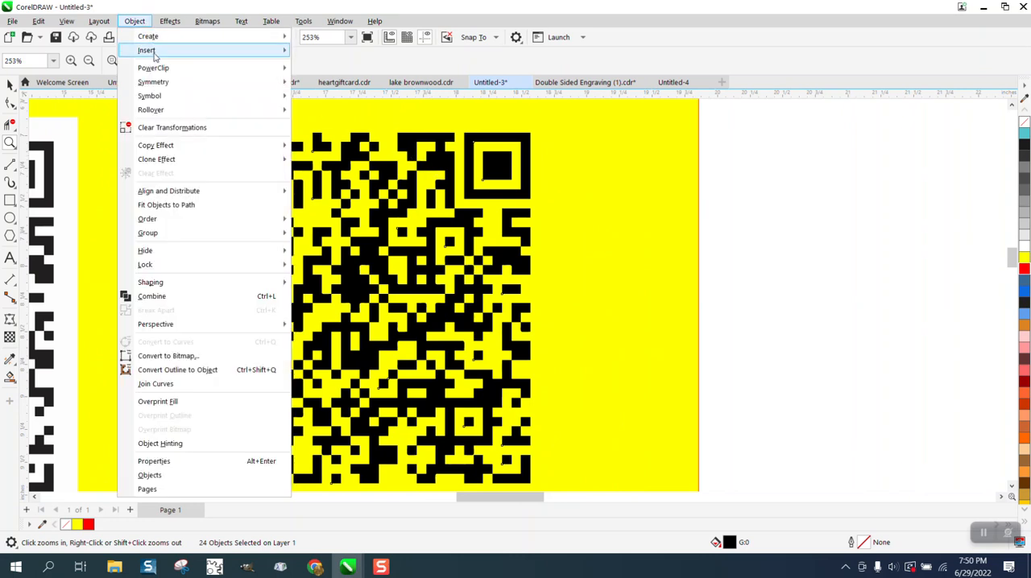
mouse_move(161, 50)
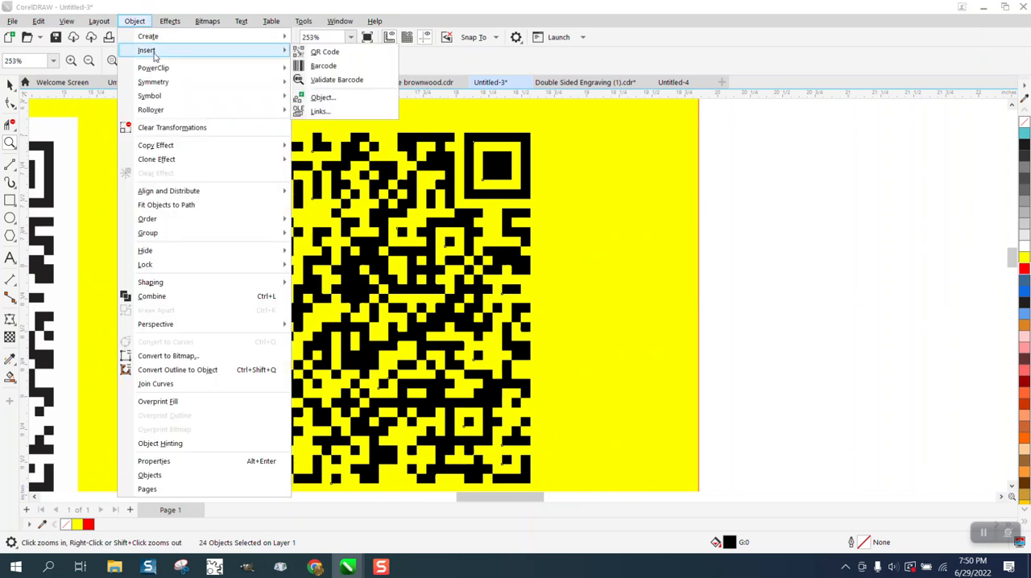
click(323, 53)
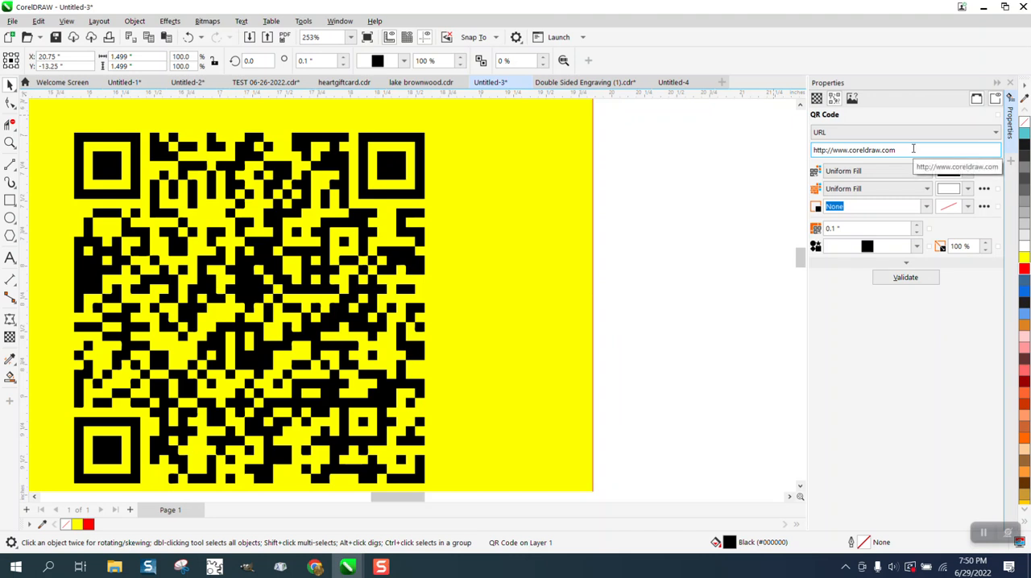
drag(918, 150, 803, 153)
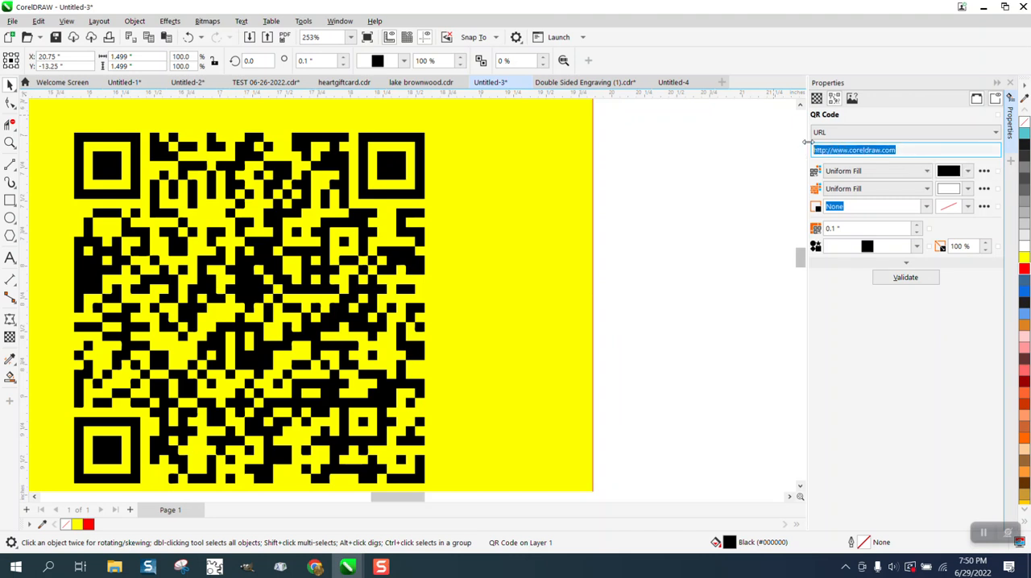
key(BackSpace)
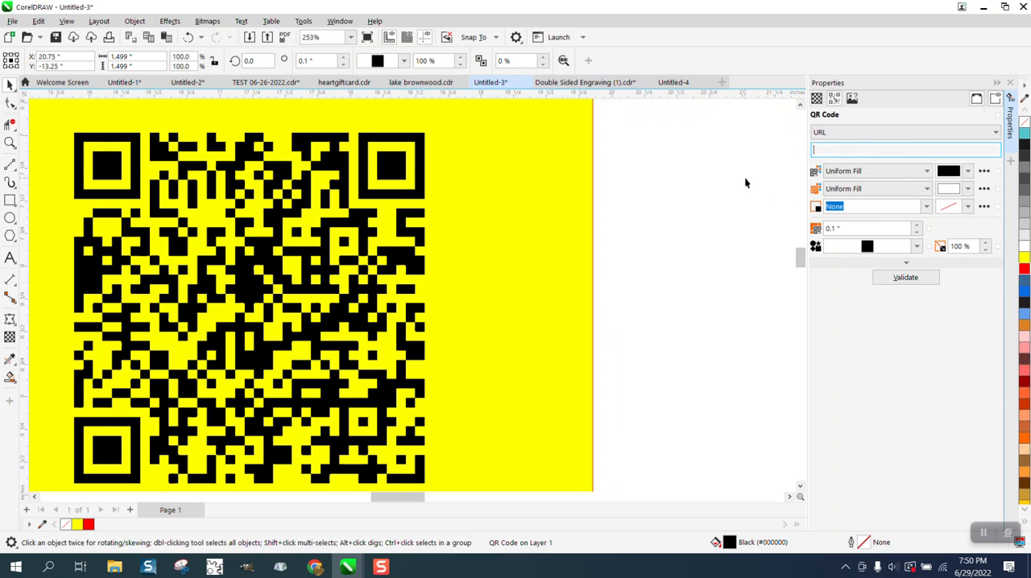
scroll(704, 231, down, 5)
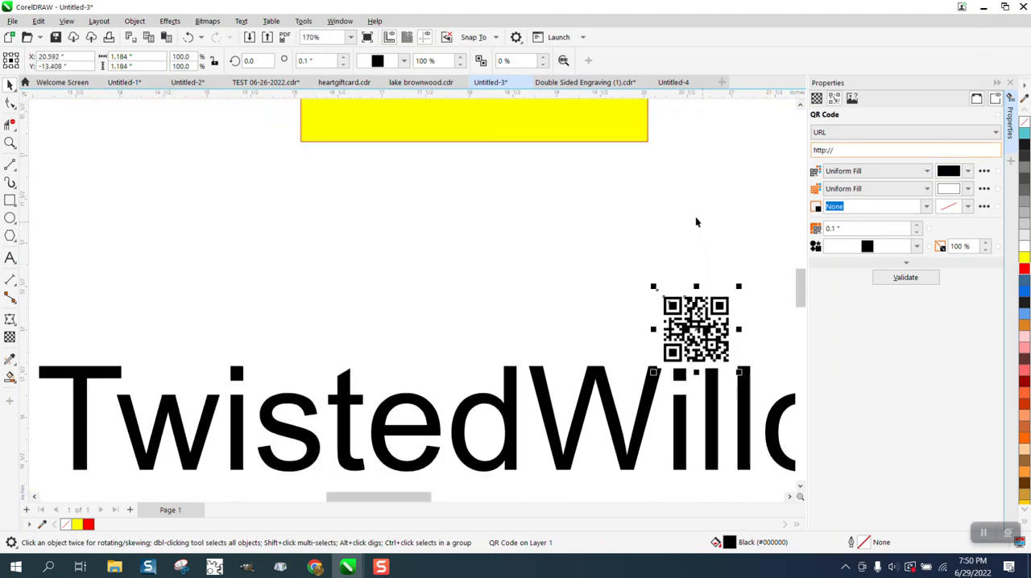
scroll(690, 218, down, 3)
drag(693, 248, 528, 227)
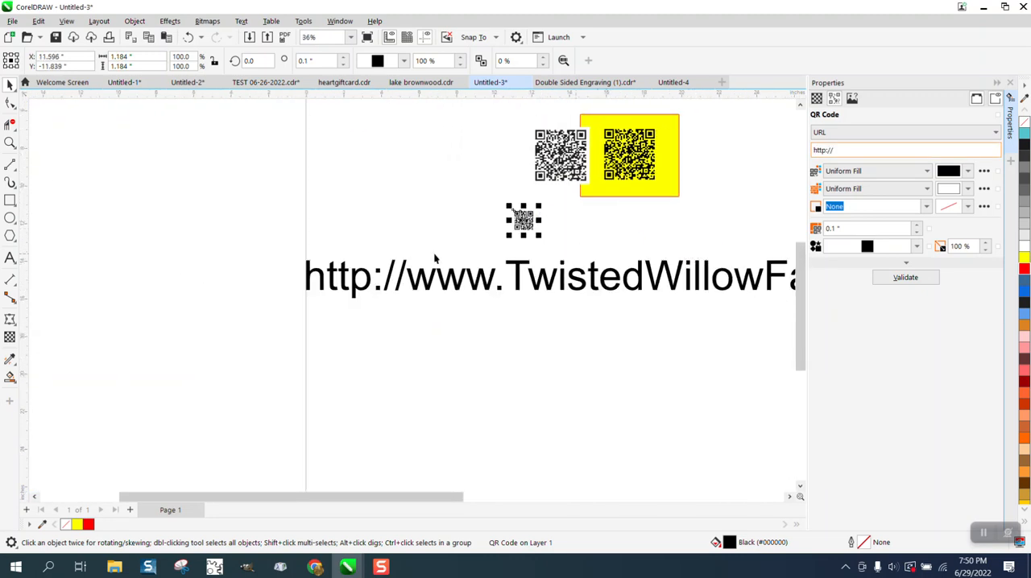
Copy the large web address text below the QR codes.
click(330, 279)
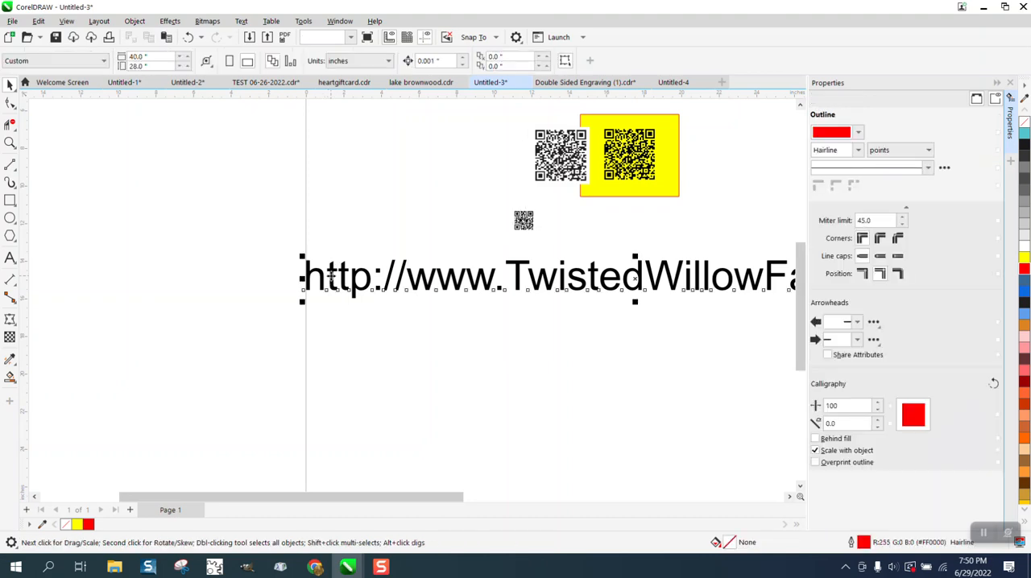
right_click(331, 280)
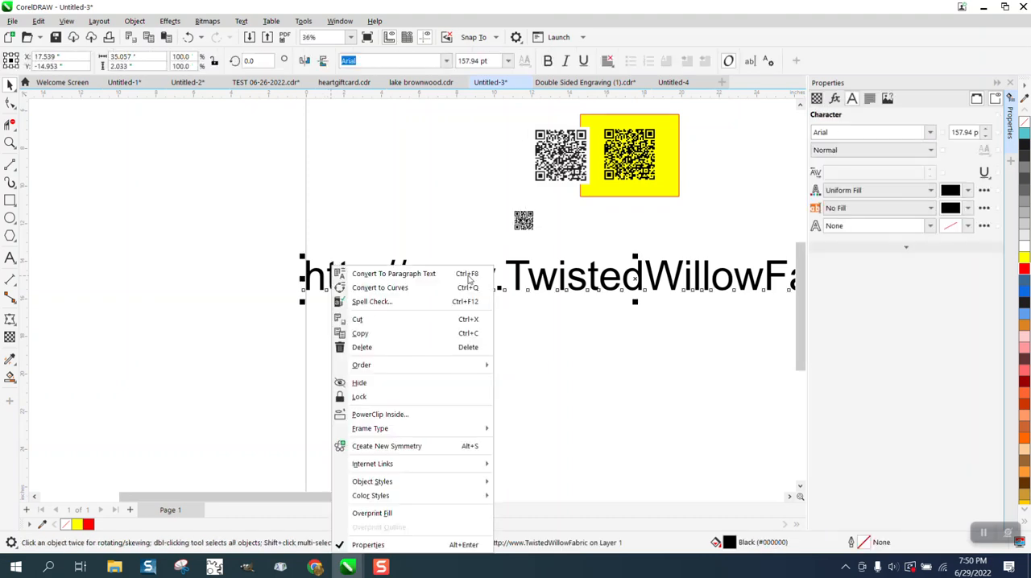
click(380, 338)
click(135, 21)
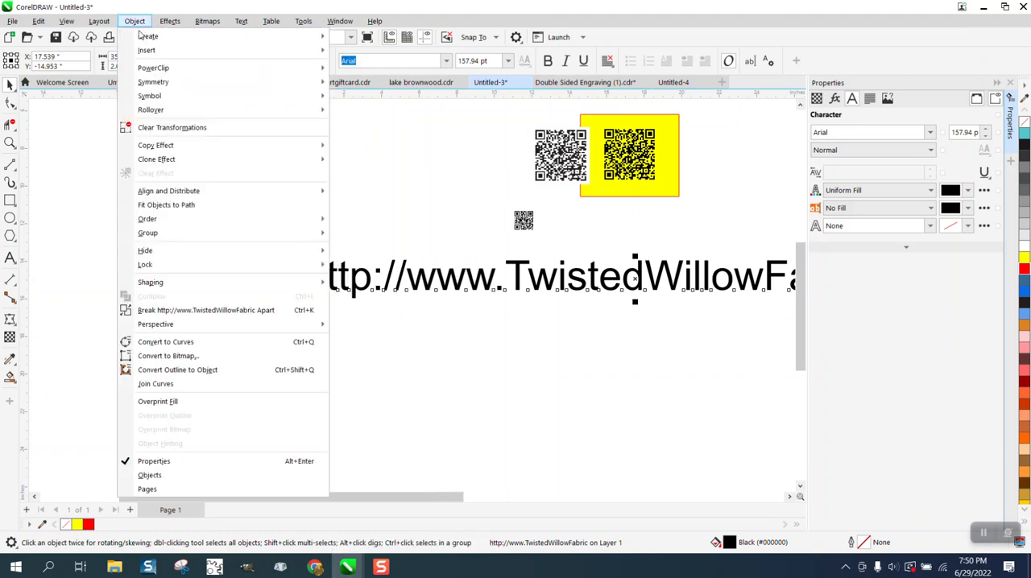
mouse_move(154, 52)
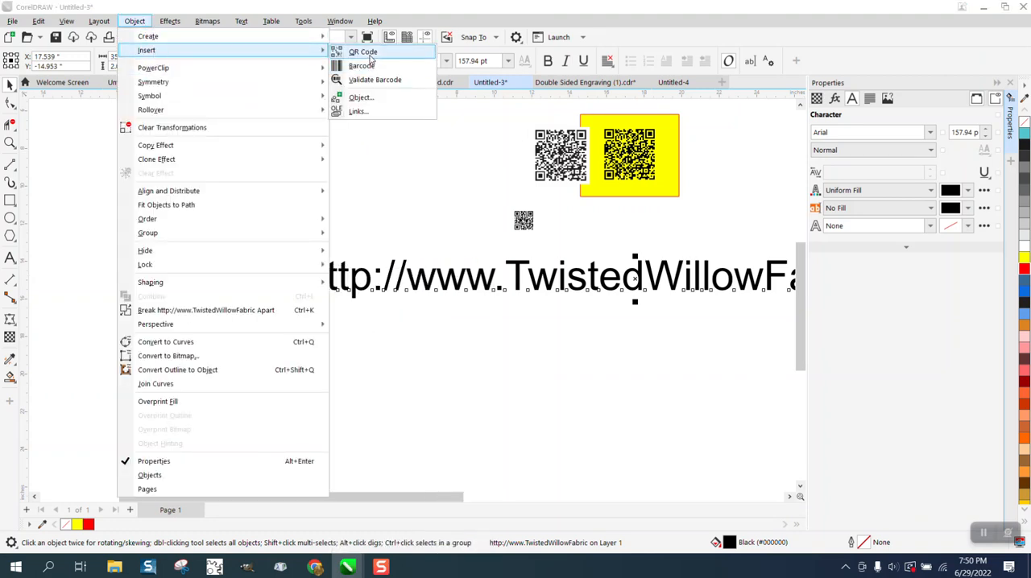
click(363, 51)
drag(900, 150, 777, 160)
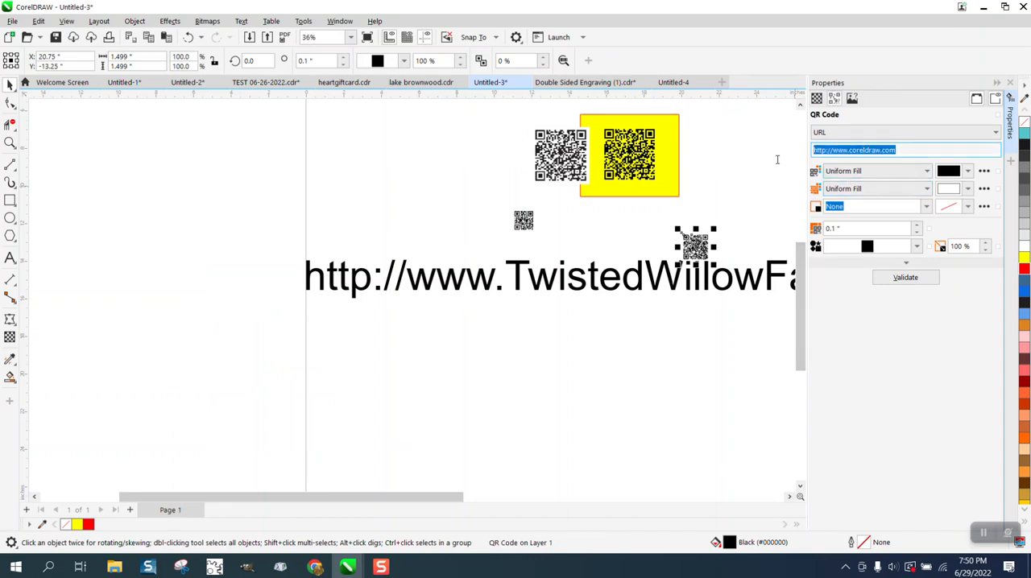
key(Delete)
right_click(829, 149)
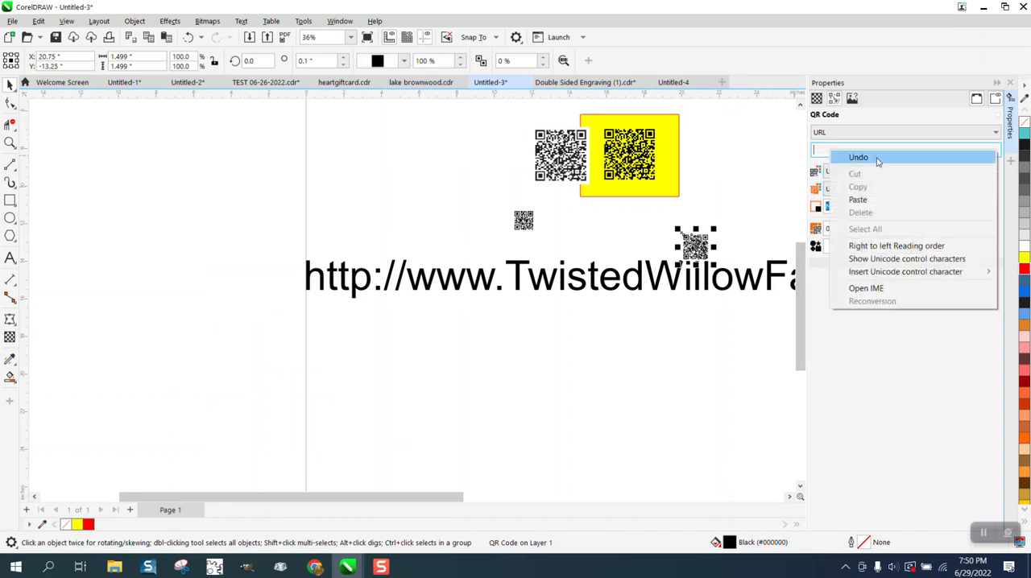
click(878, 201)
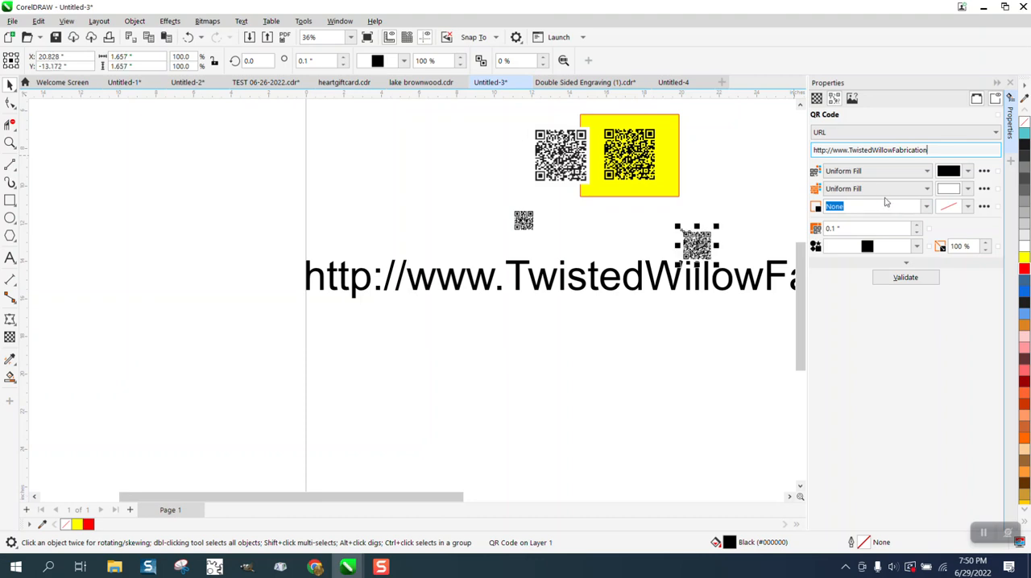
Enlarge the new QR code to about 3.29 inches square, place it beside the traced code and compare the two up close.
drag(692, 240, 723, 189)
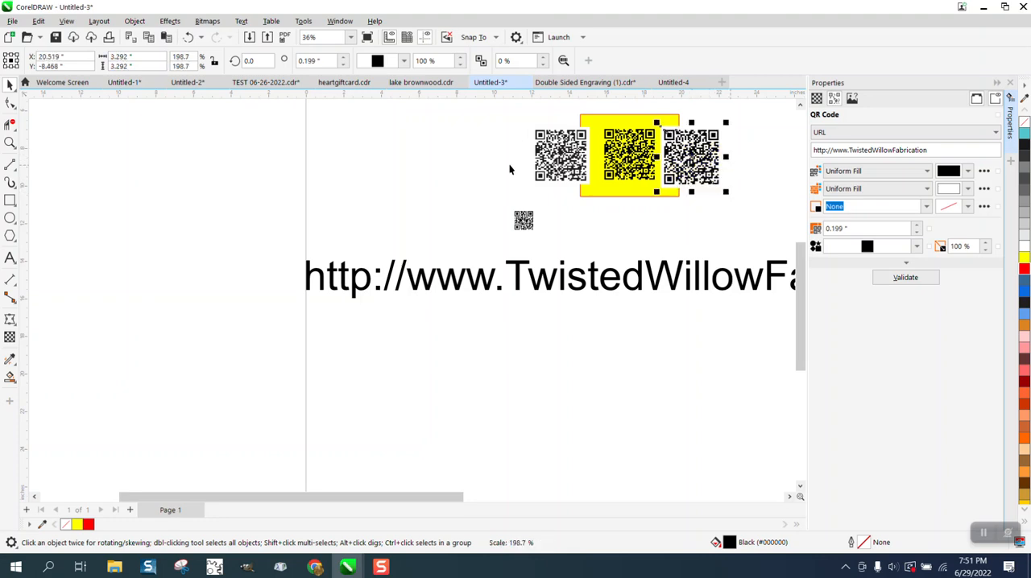
click(10, 143)
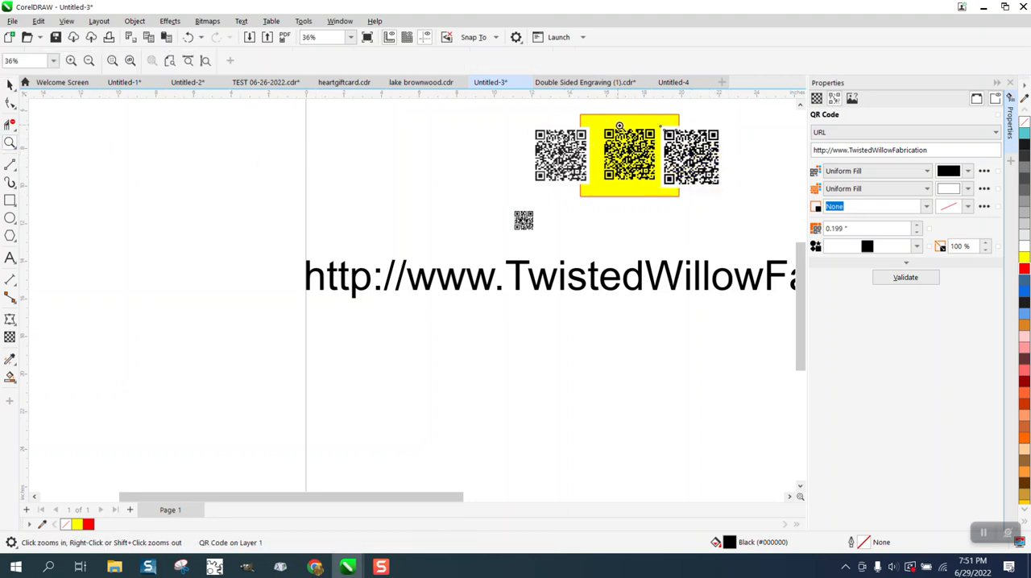
drag(620, 127, 759, 208)
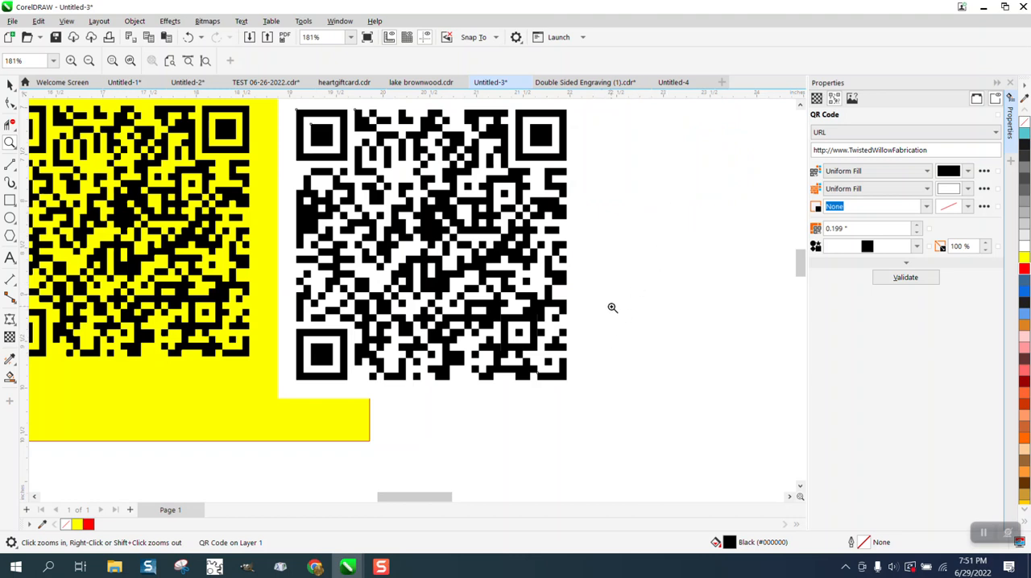
scroll(613, 305, down, 1)
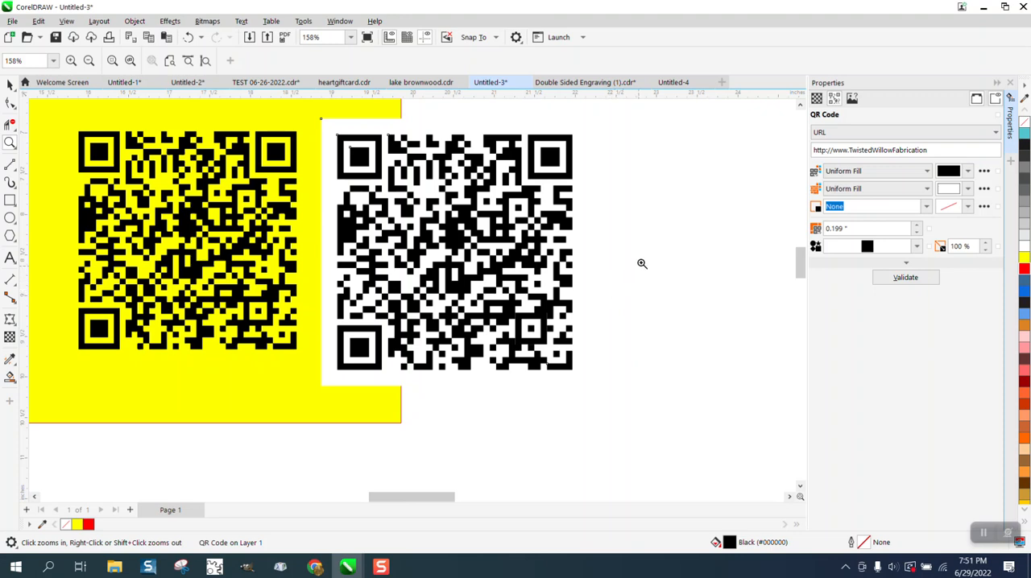
scroll(642, 259, down, 3)
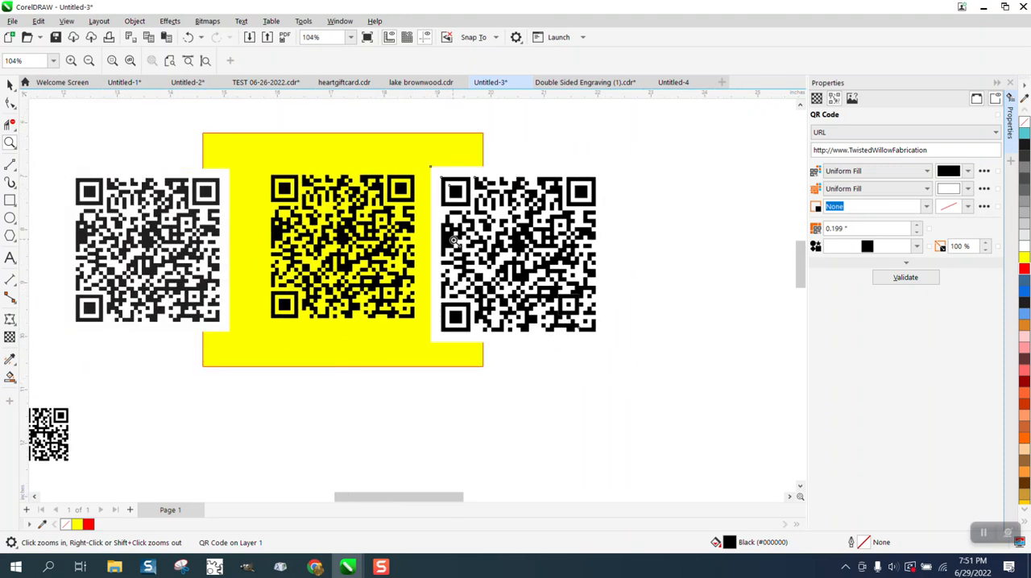
Move the yellow rectangle behind the new QR code and break that QR code apart.
click(10, 85)
drag(478, 153, 636, 149)
click(607, 187)
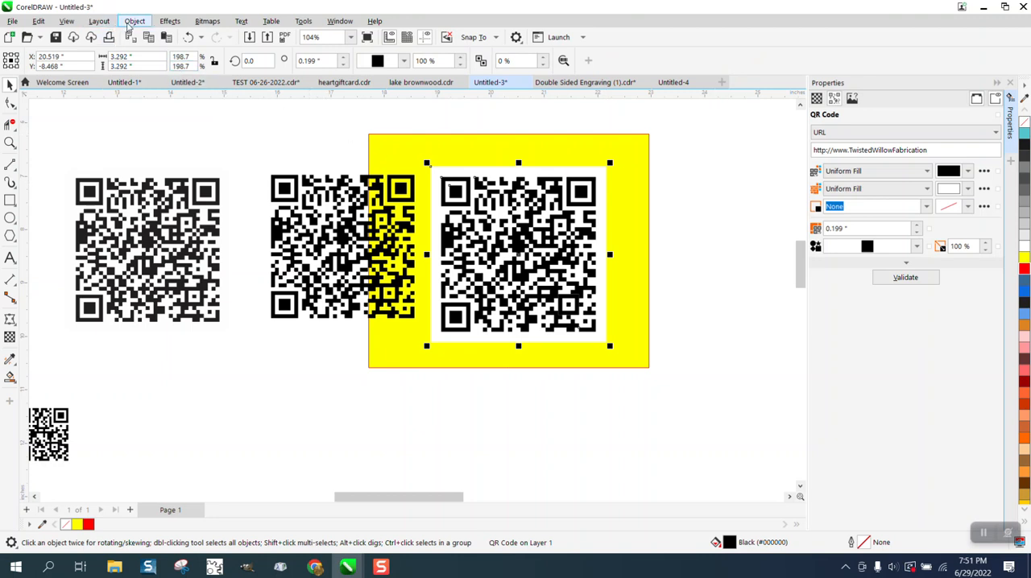
click(134, 21)
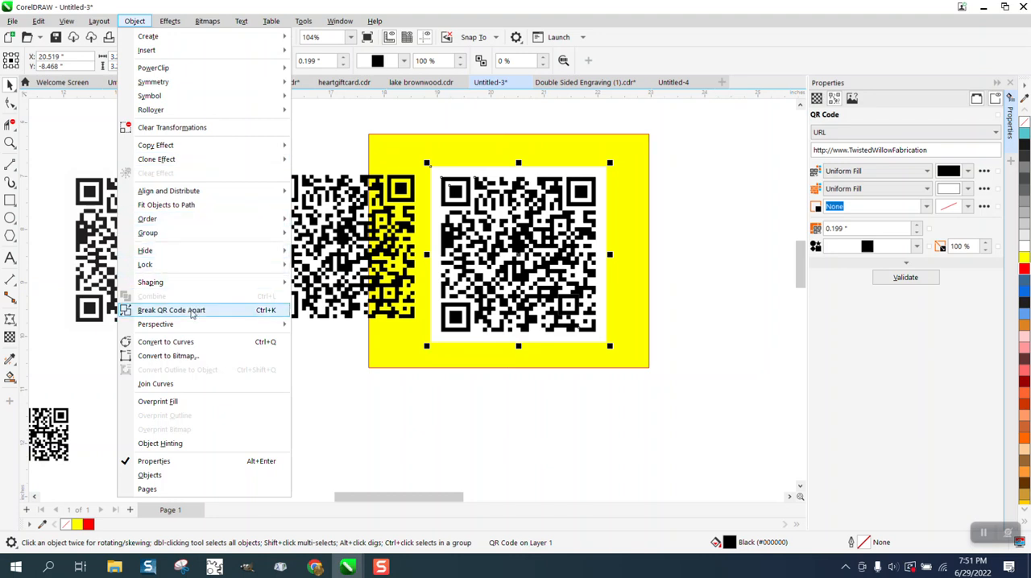
click(171, 310)
Try deleting only the white background of the broken-apart QR code, and undo the deletion.
click(499, 181)
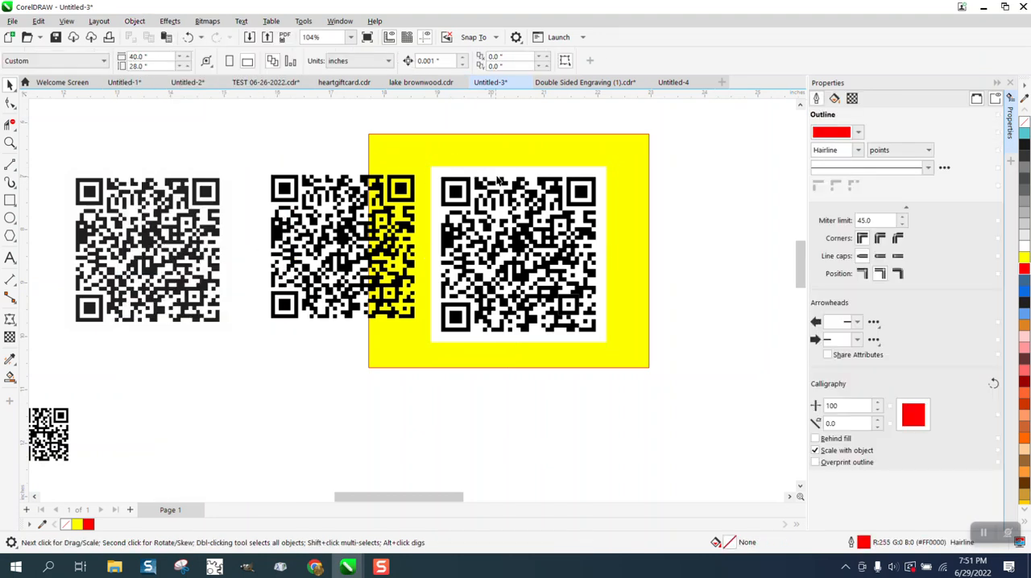
click(503, 170)
key(Delete)
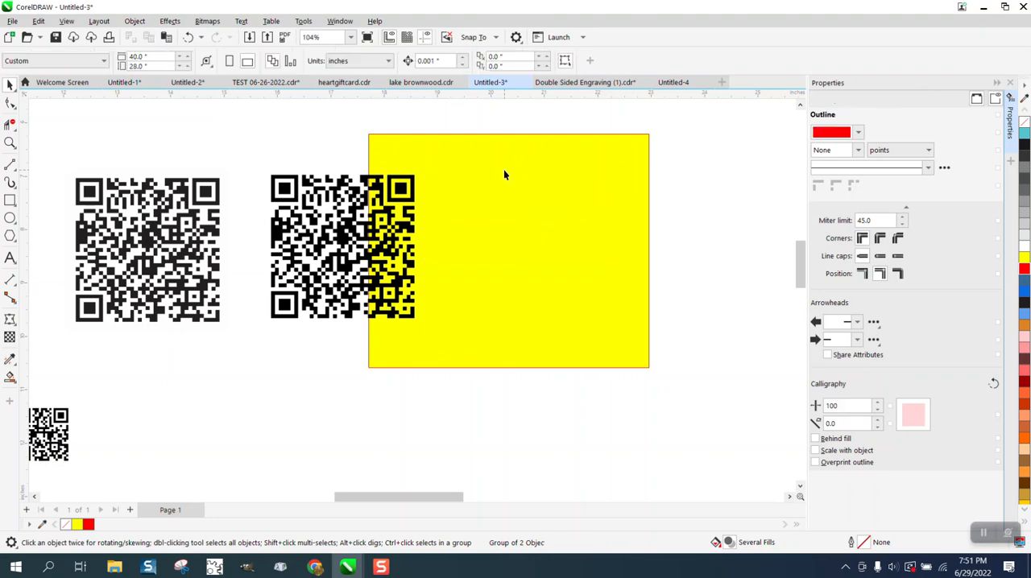
click(188, 37)
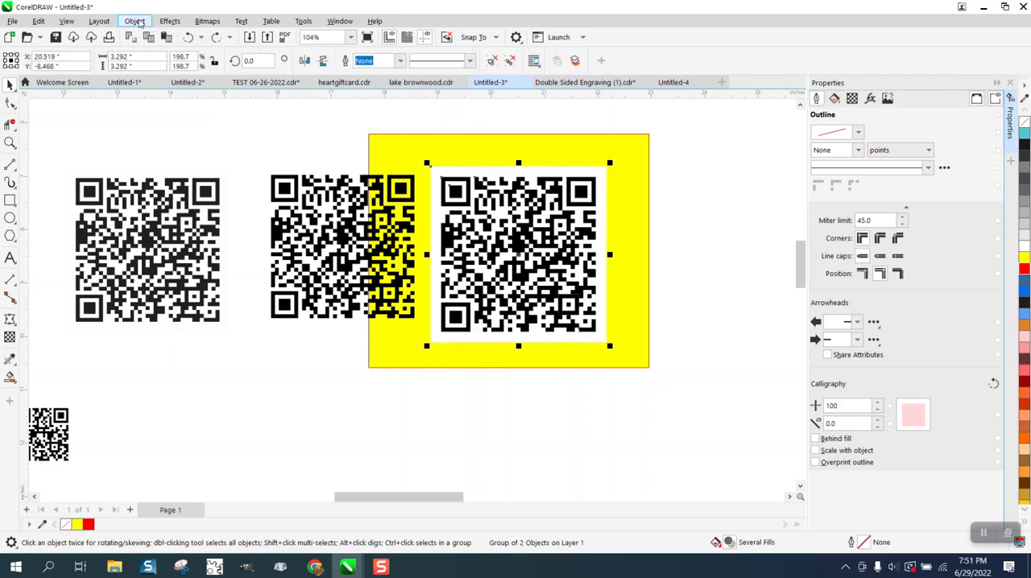
Ungroup the broken-apart QR code, delete its white background, and move the yellow rectangle behind the traced code.
click(134, 21)
mouse_move(174, 235)
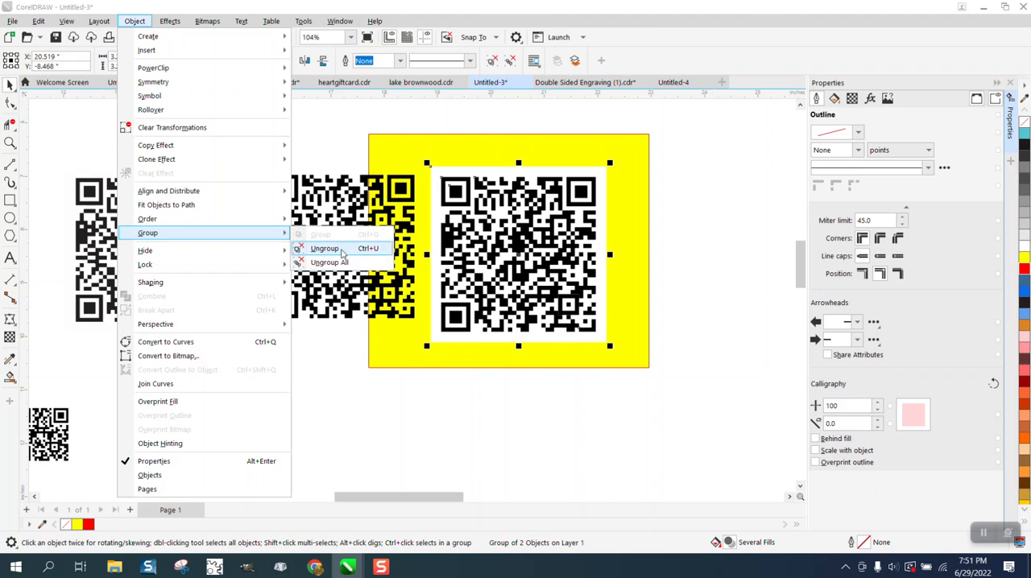
click(343, 249)
click(313, 146)
click(483, 174)
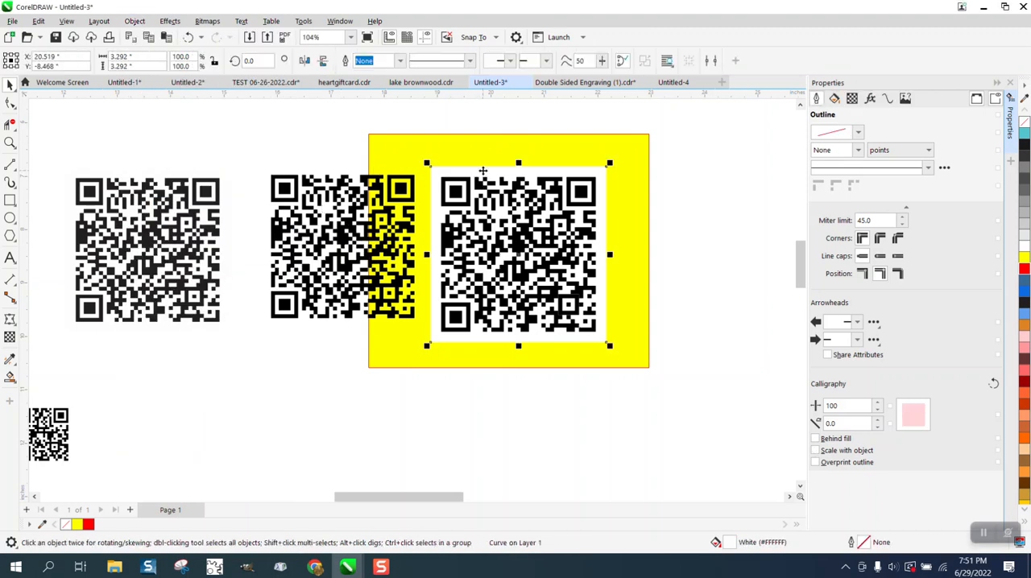
key(Delete)
drag(596, 167, 388, 200)
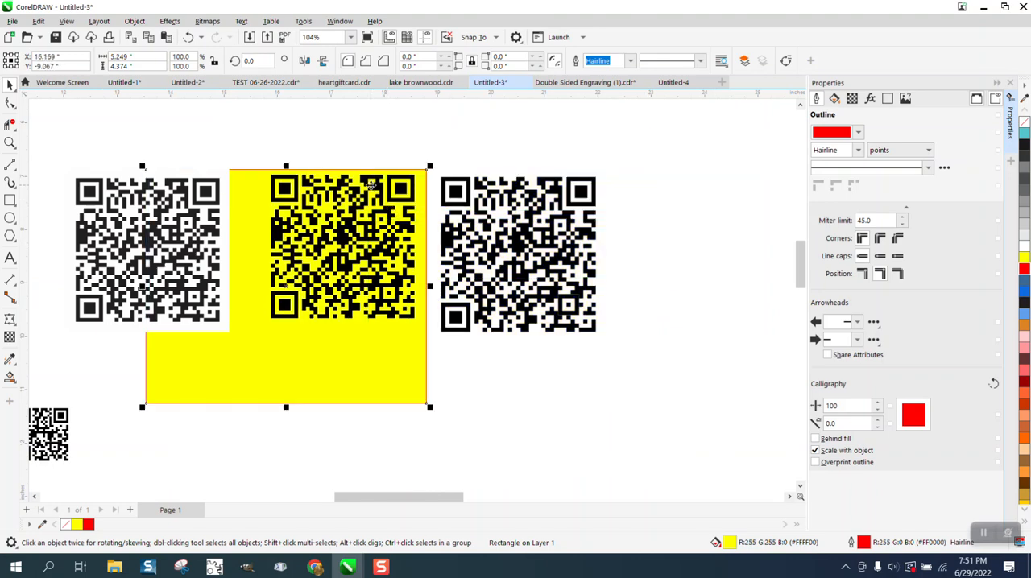
Examine the edges and squares of the new QR code without its background up close.
click(10, 143)
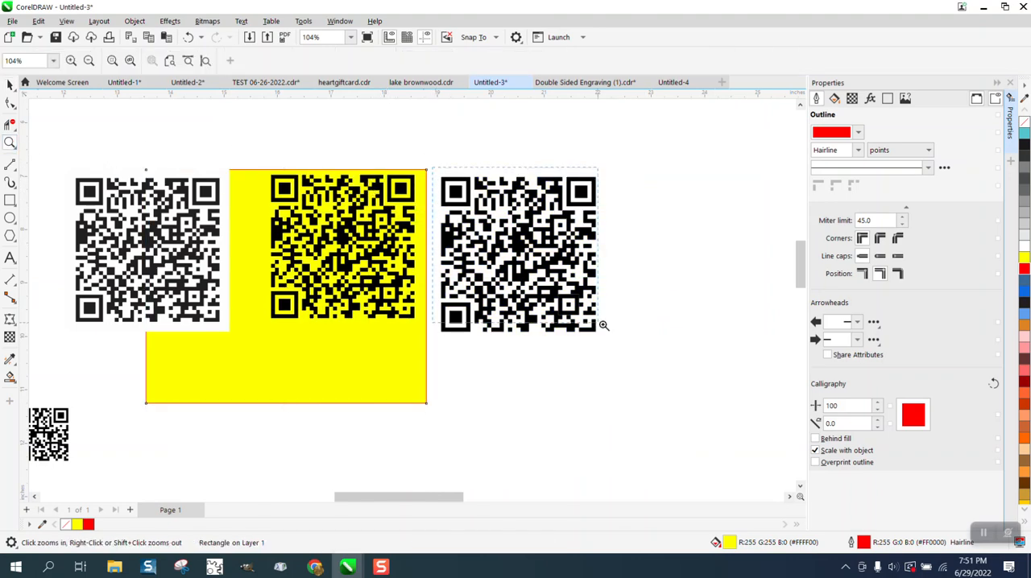
click(635, 338)
drag(377, 200, 545, 285)
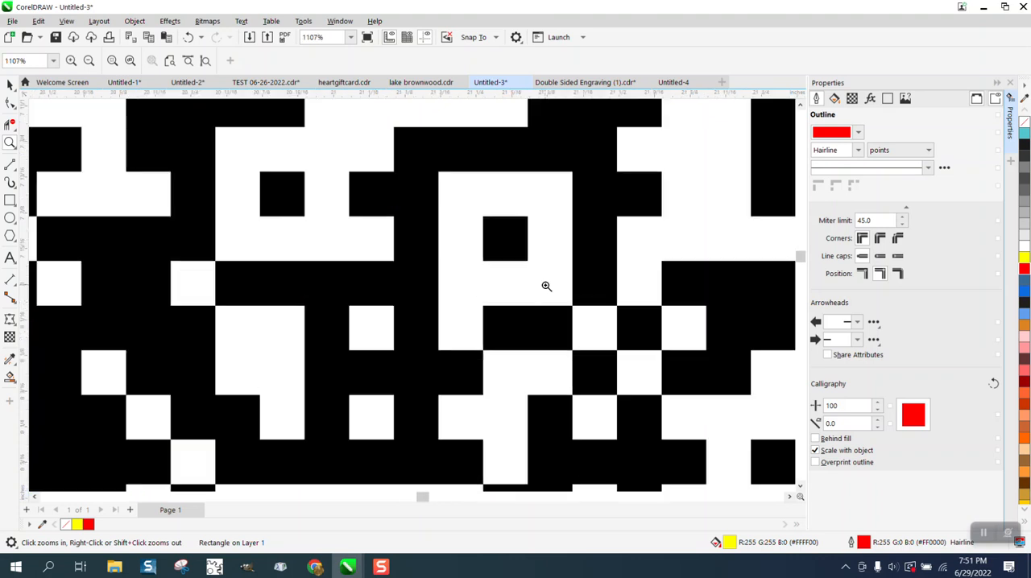
scroll(492, 211, down, 4)
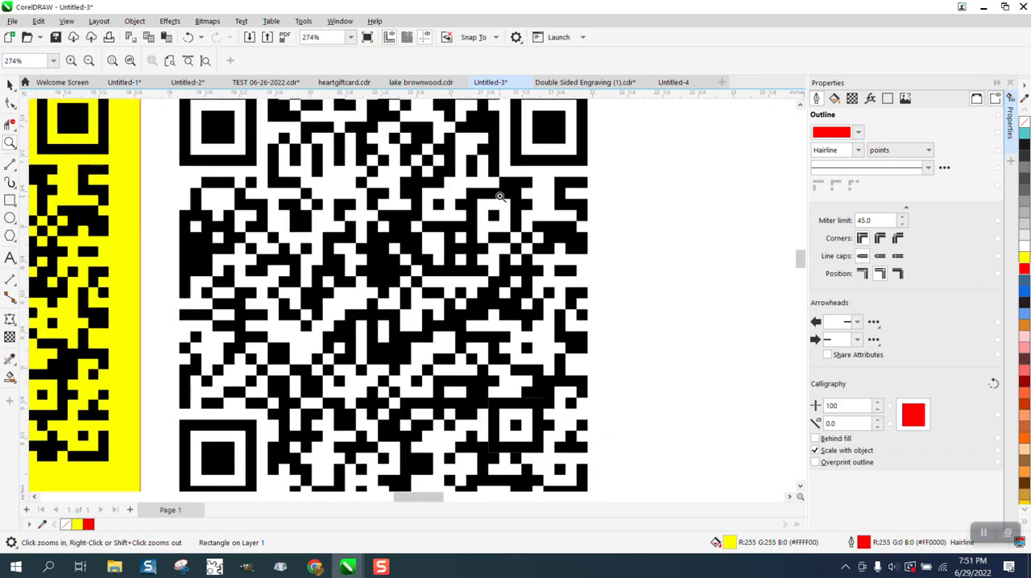
scroll(499, 197, down, 1)
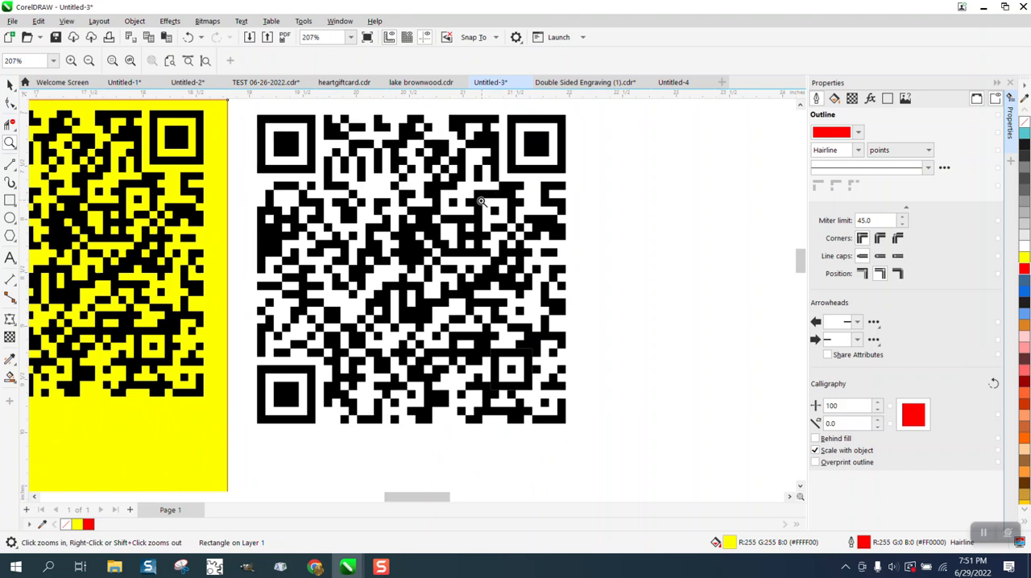
scroll(483, 201, down, 1)
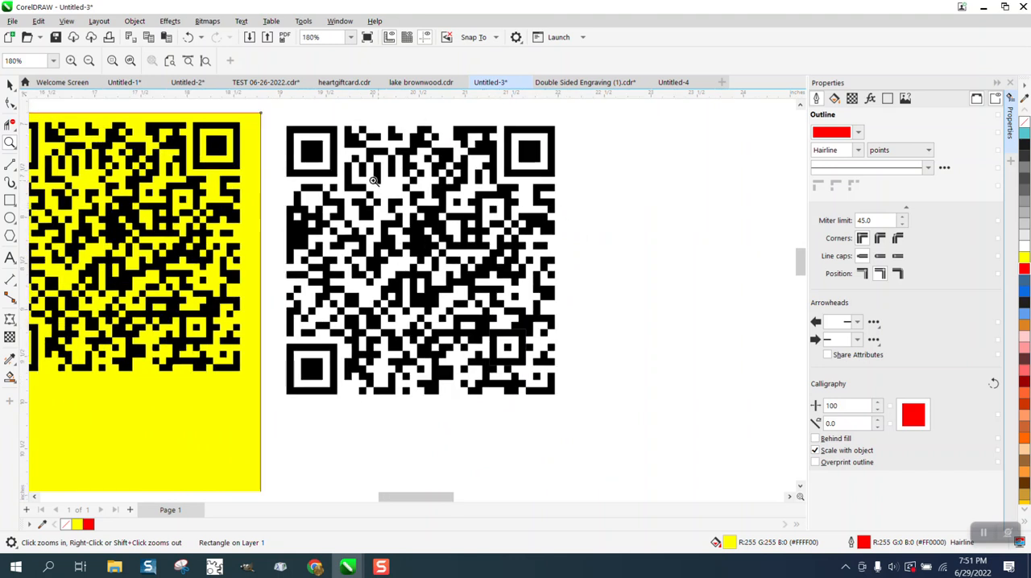
Insert a QR code with the default URL and reselect the large broken-apart code.
click(9, 85)
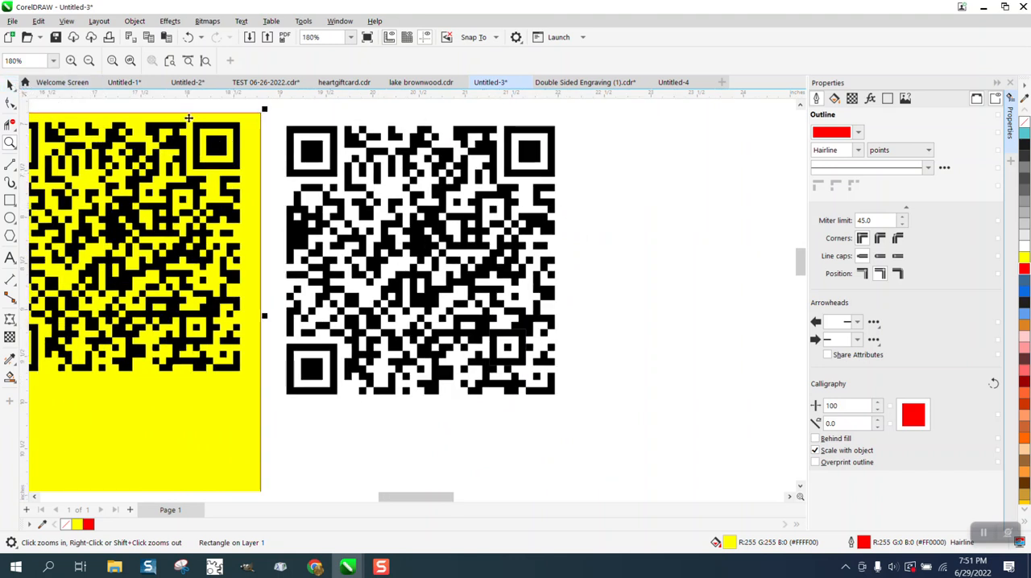
click(405, 178)
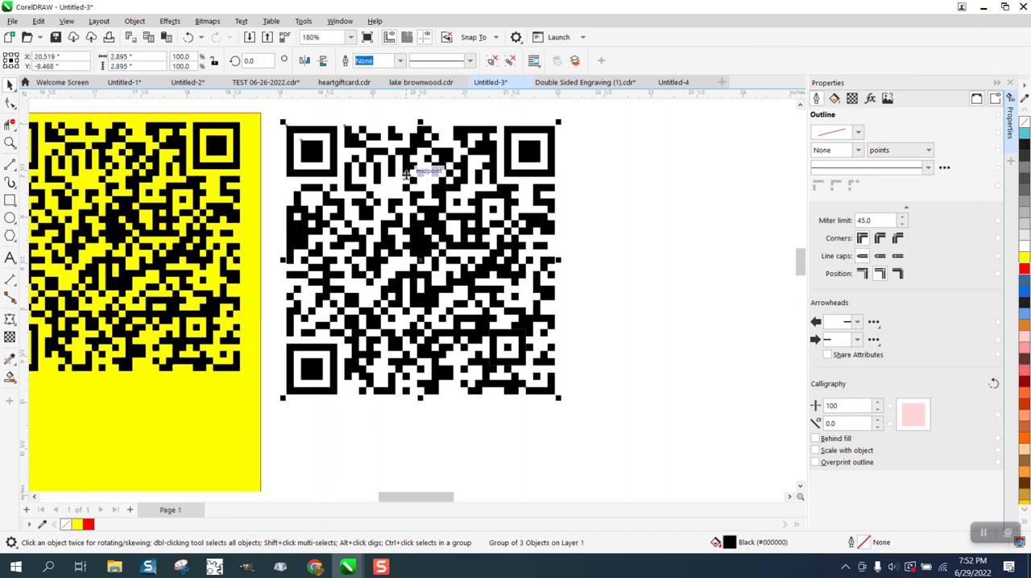
click(135, 21)
mouse_move(152, 53)
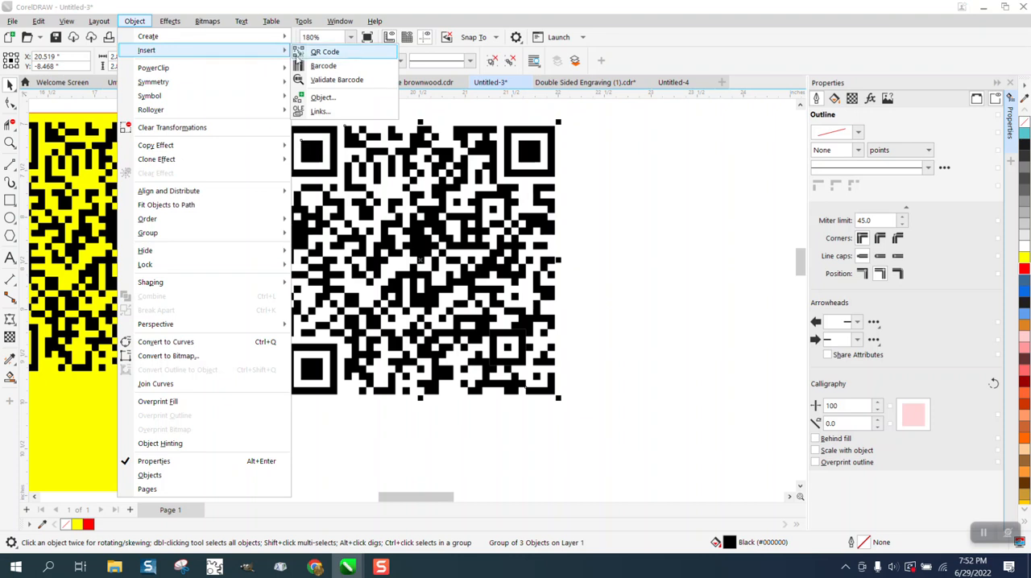
click(325, 51)
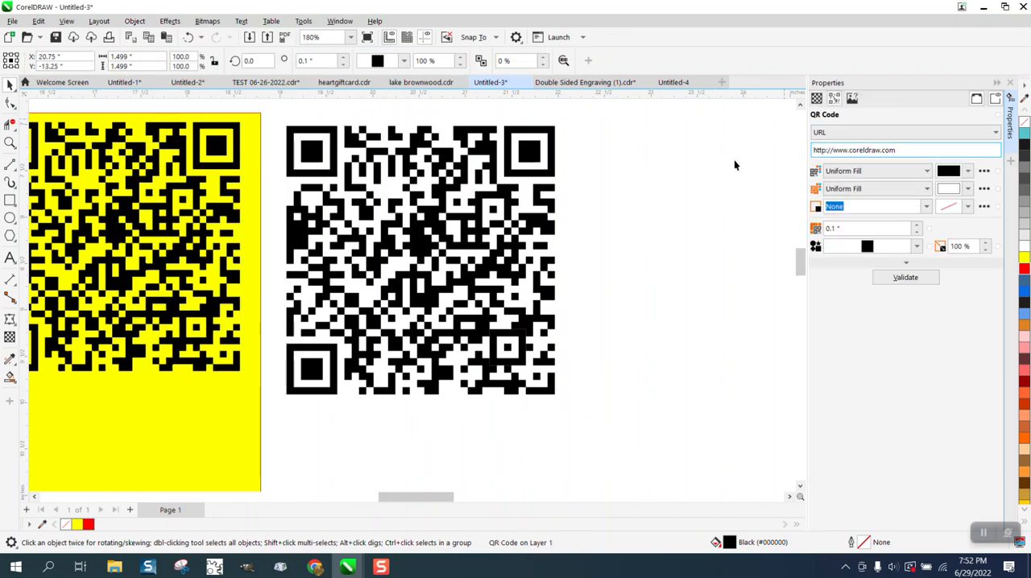
click(534, 162)
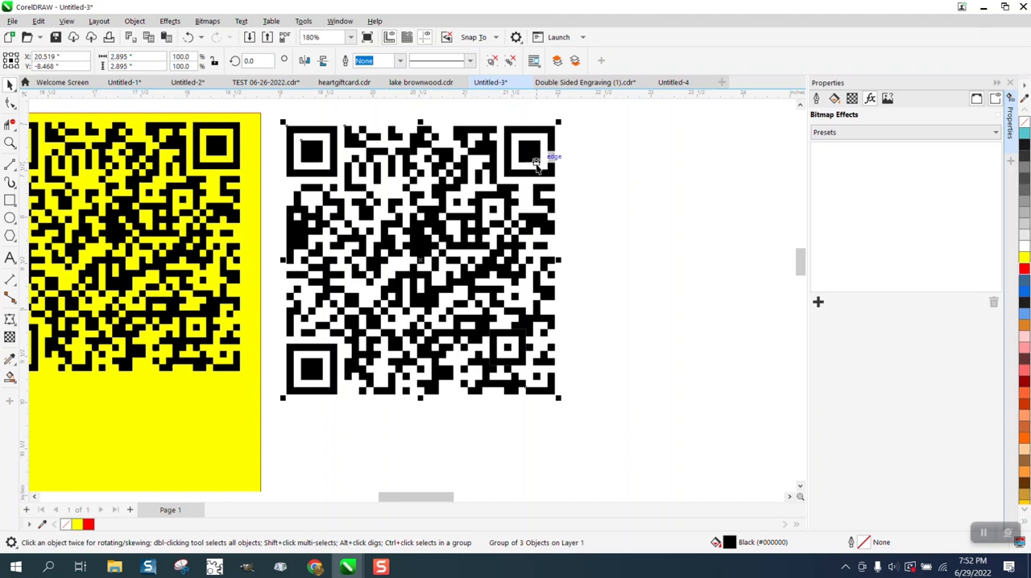
click(134, 22)
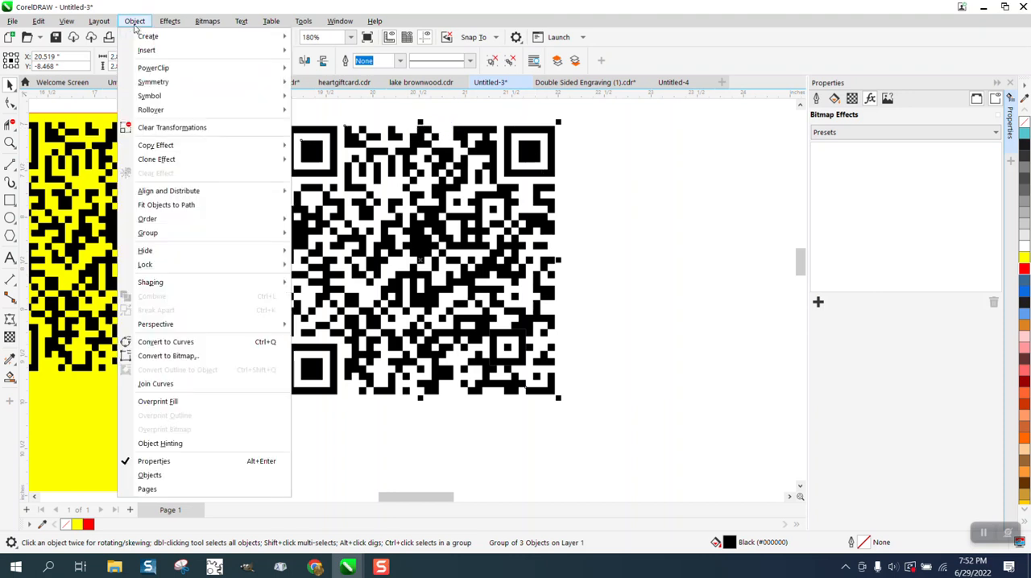
mouse_move(146, 50)
click(333, 51)
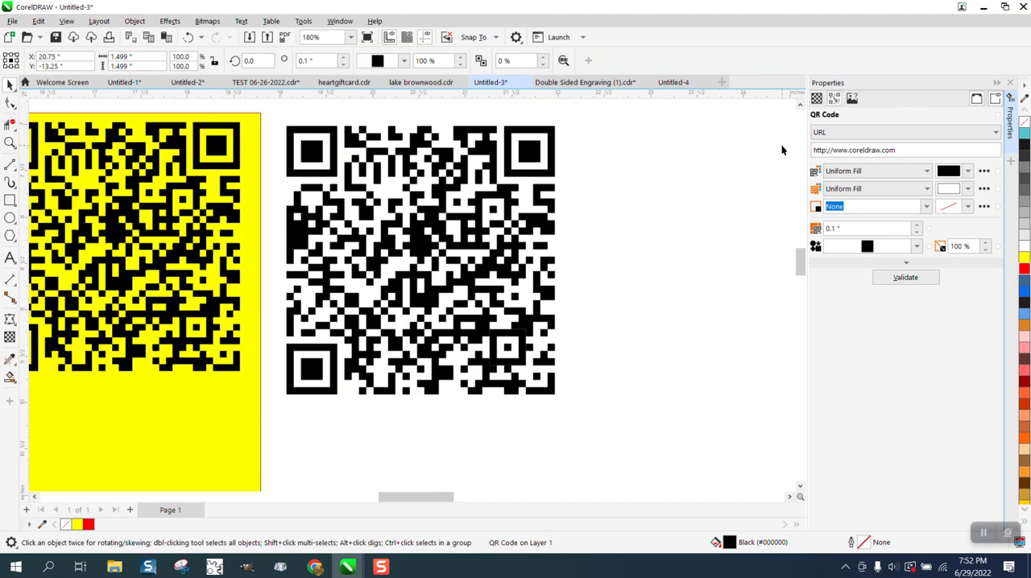
click(911, 277)
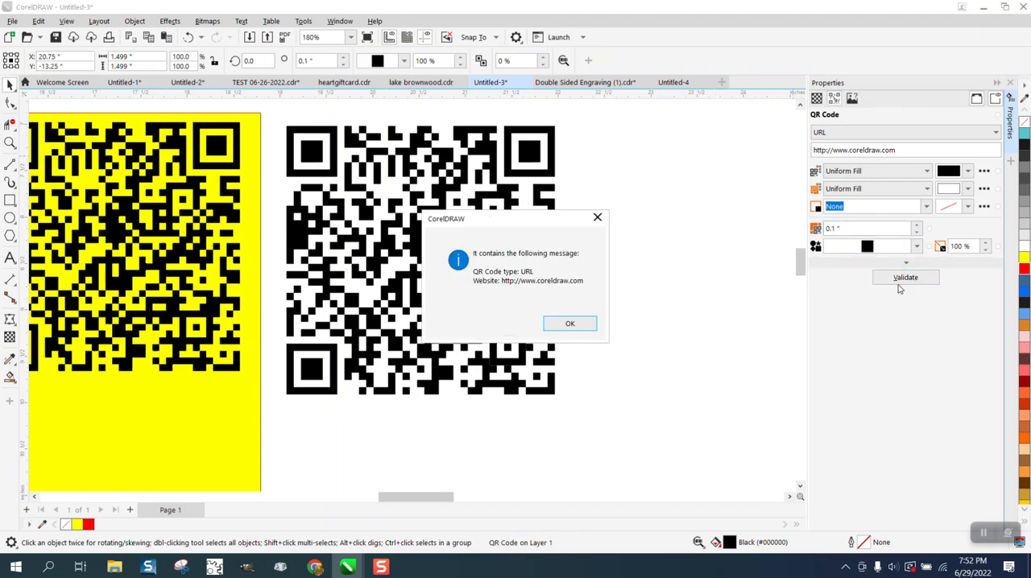
click(570, 325)
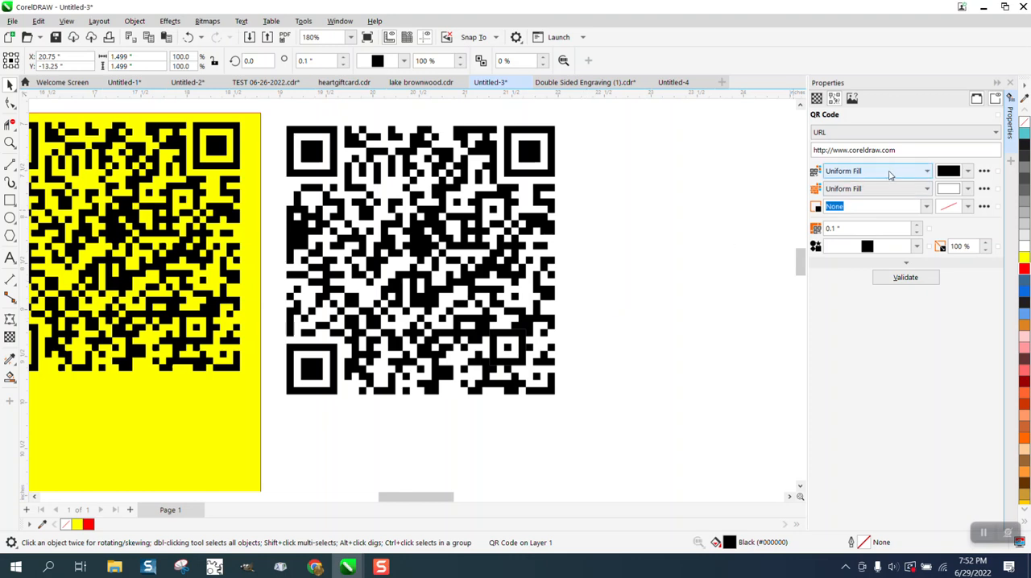
Delete the small validated QR code above the URL text.
scroll(584, 213, down, 1)
scroll(585, 212, down, 3)
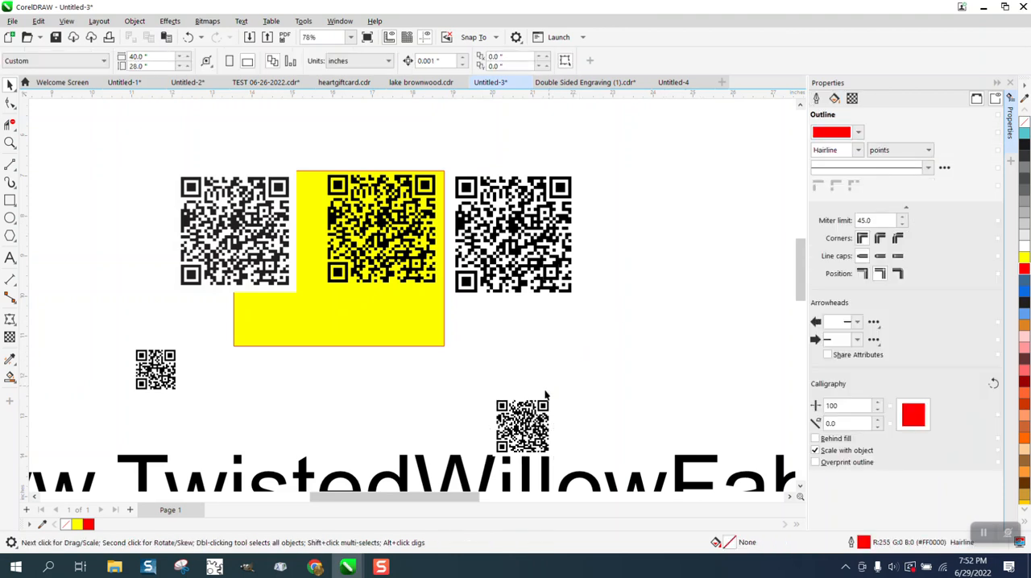
key(Delete)
Insert a default QR code, compare its properties with those of the large broken-apart code, and delete it.
click(515, 258)
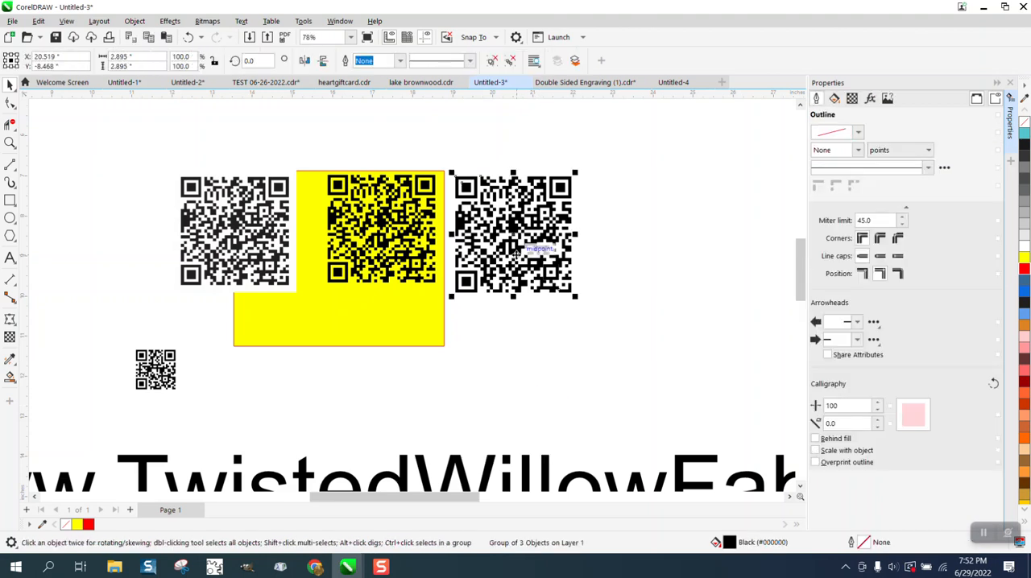
click(135, 21)
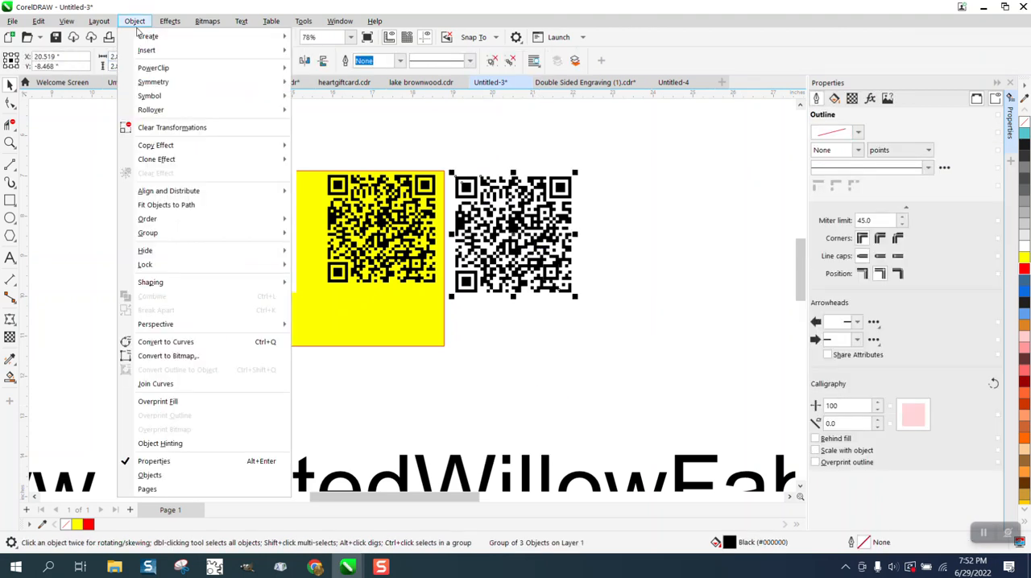
mouse_move(145, 50)
click(325, 52)
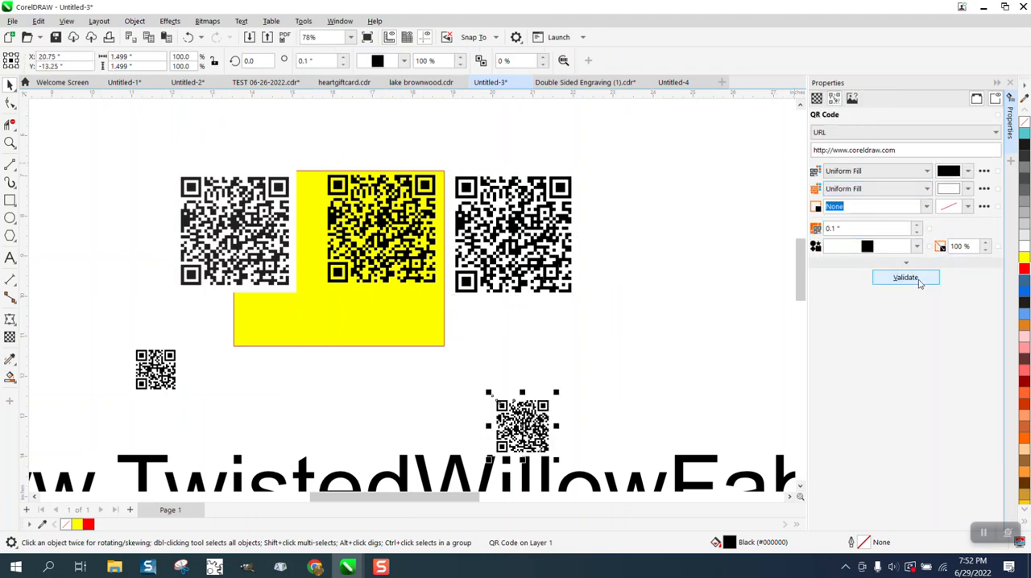
click(546, 274)
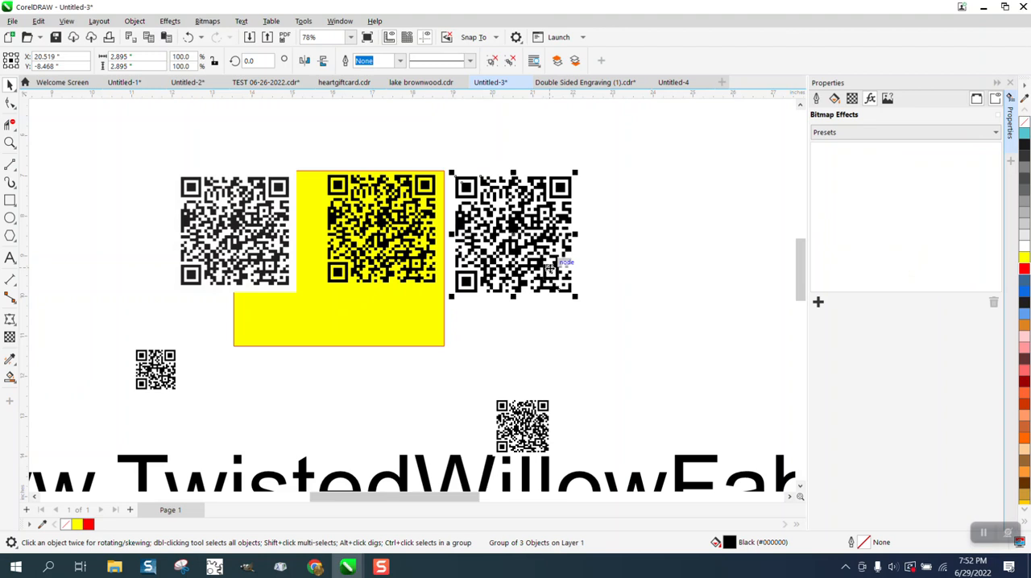
click(547, 411)
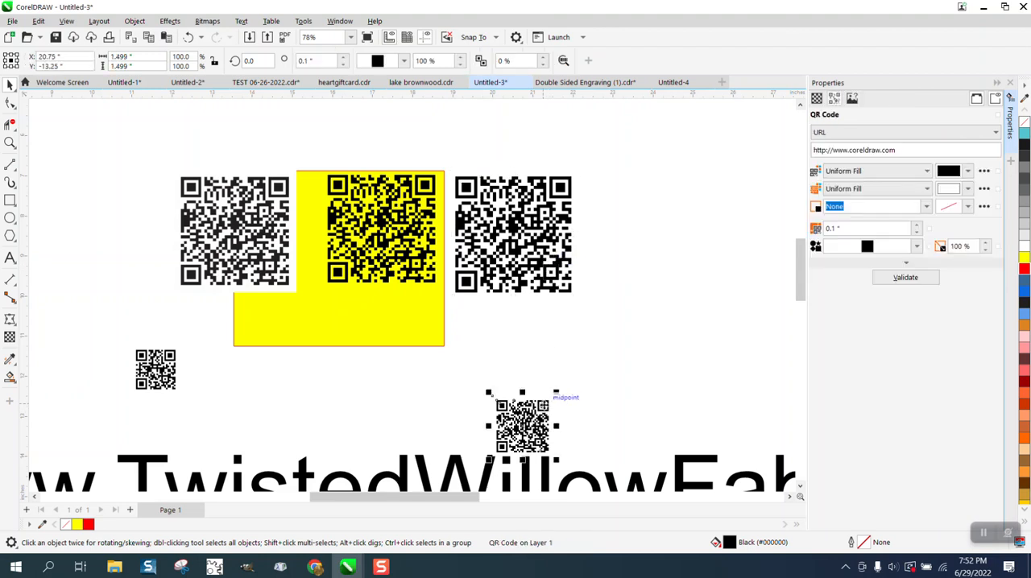
key(Delete)
Delete the small leftover QR code, the bitmap QR code, the traced code and the yellow rectangle.
click(158, 371)
key(Delete)
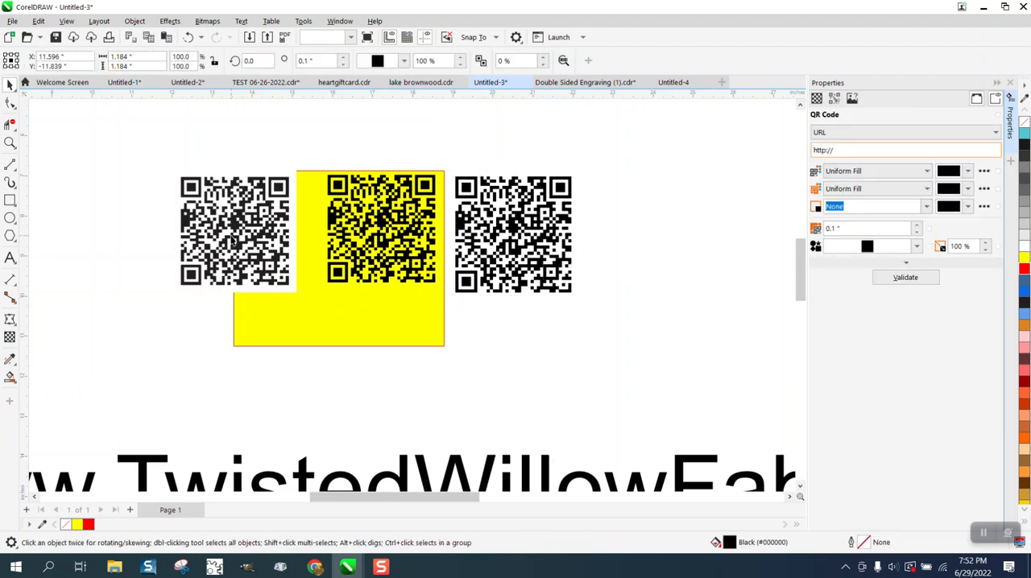
click(256, 231)
key(Delete)
click(355, 243)
key(Delete)
click(309, 172)
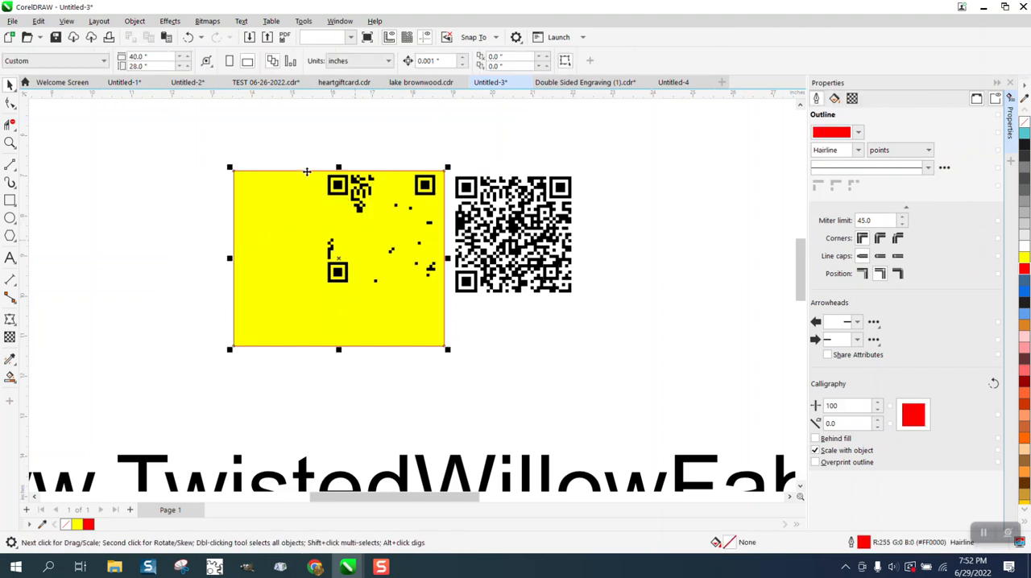
drag(306, 164, 451, 358)
key(Delete)
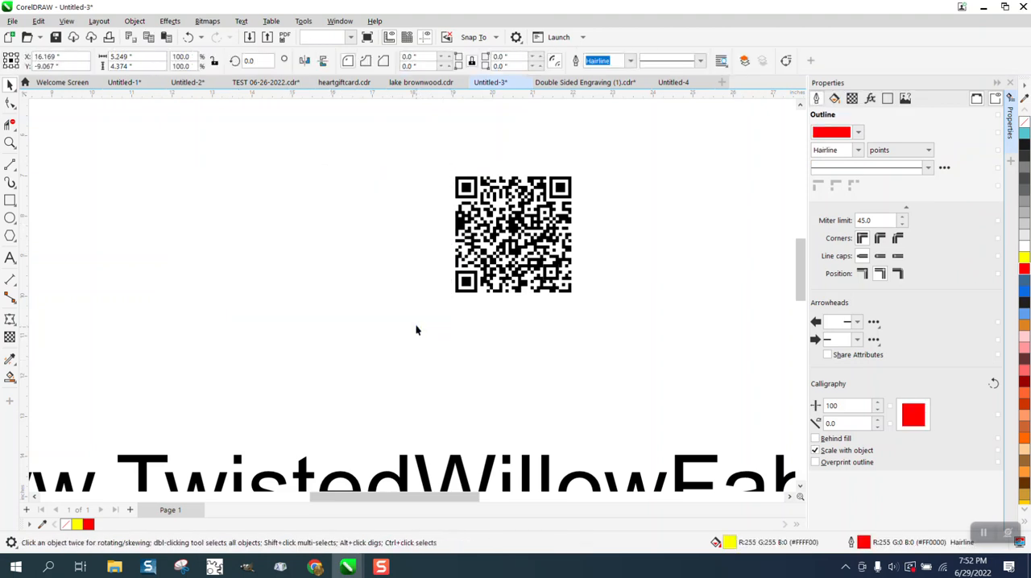
Insert a default QR code below the remaining broken-apart code and delete it.
click(497, 240)
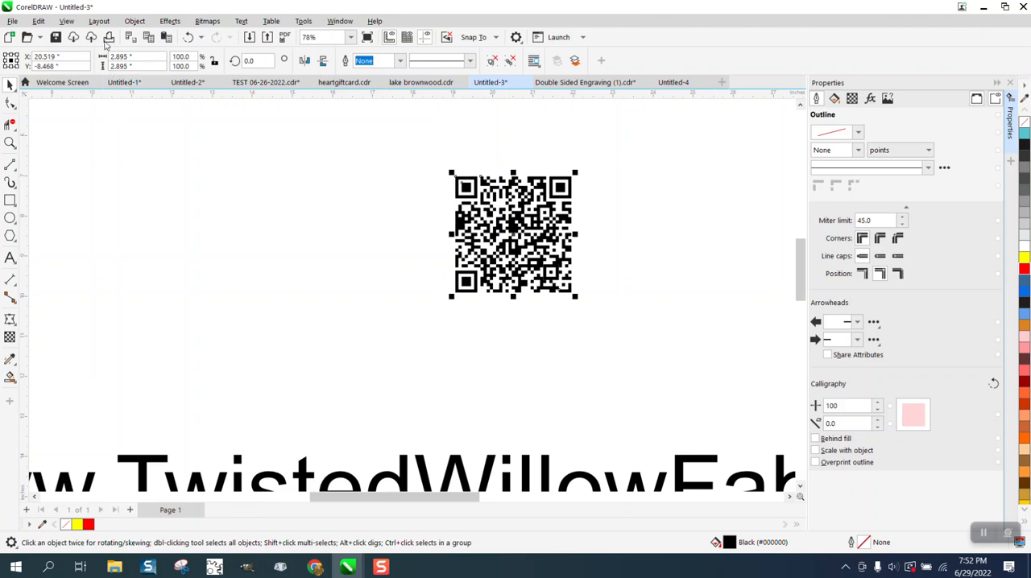
click(134, 21)
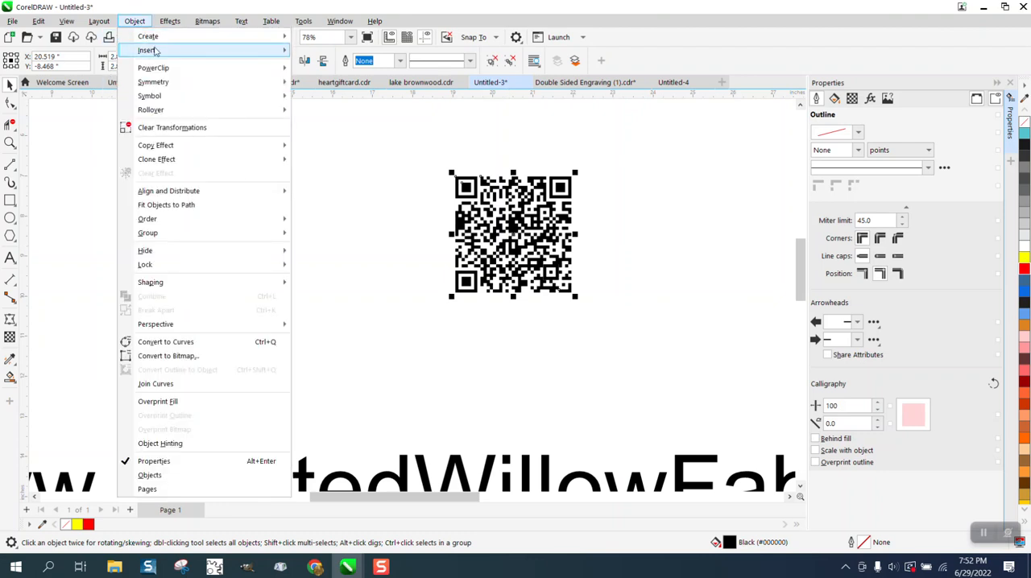
mouse_move(155, 51)
click(325, 51)
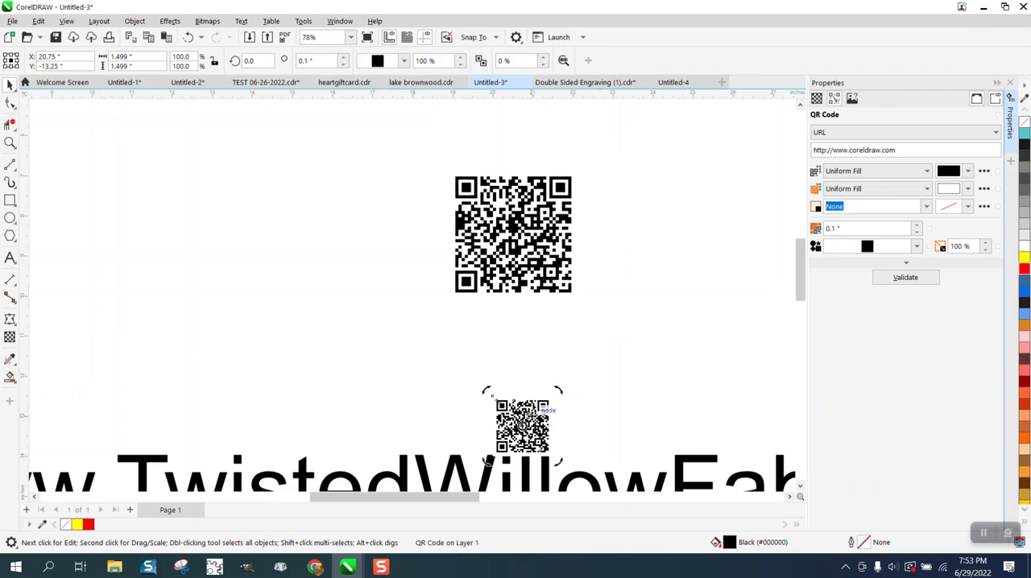
key(Delete)
scroll(530, 412, down, 1)
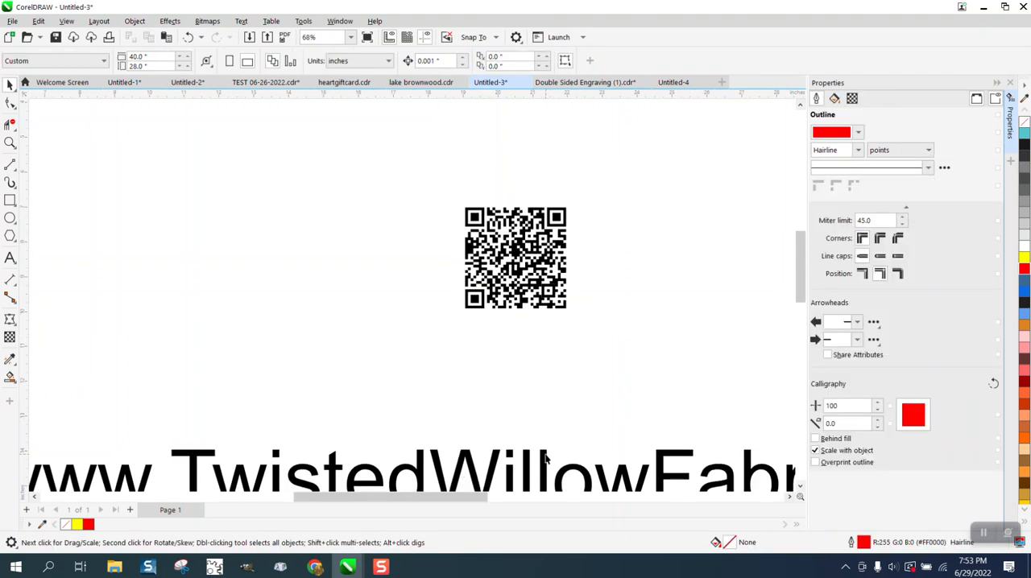
click(548, 456)
right_click(548, 456)
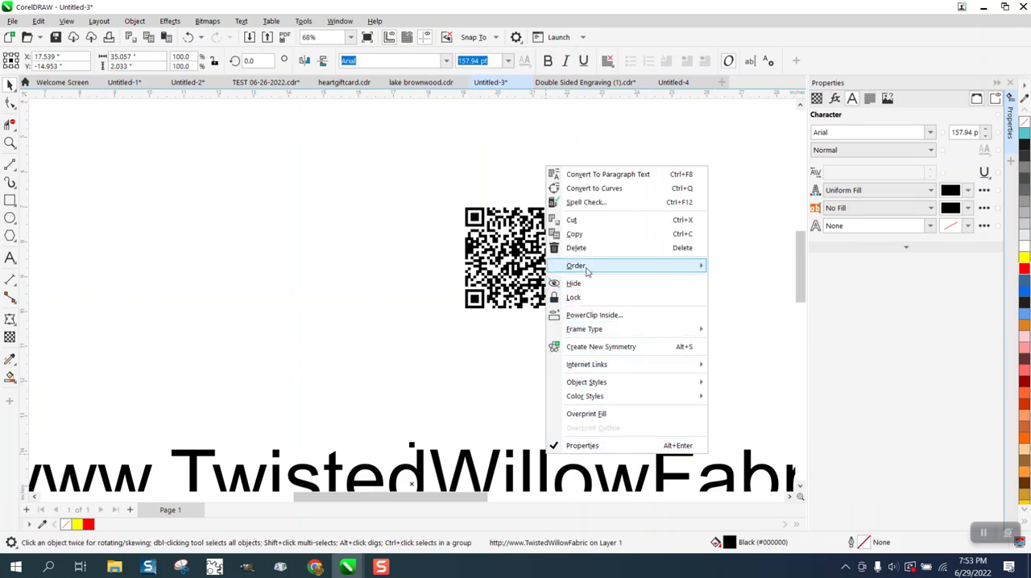
click(575, 235)
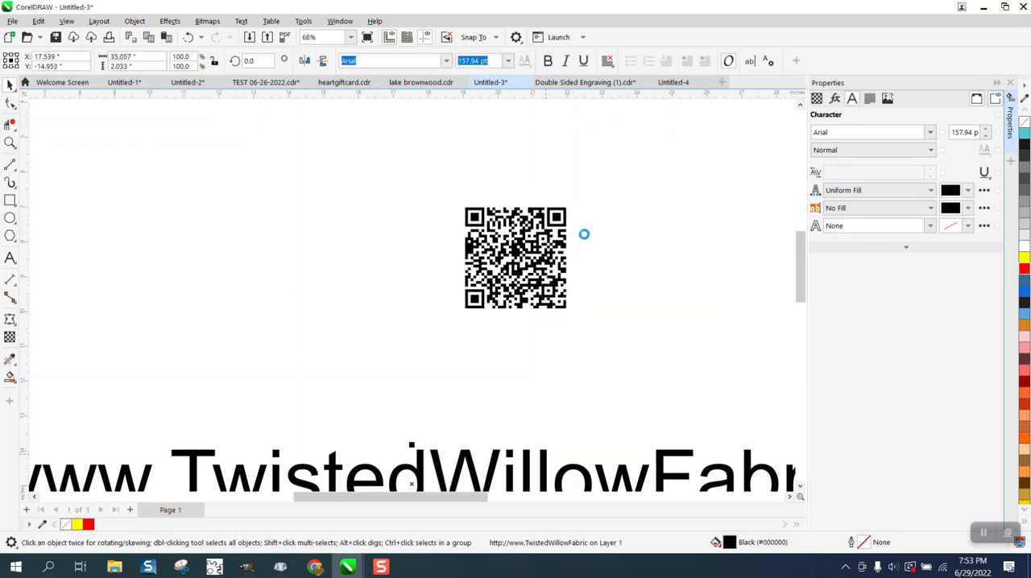
click(135, 21)
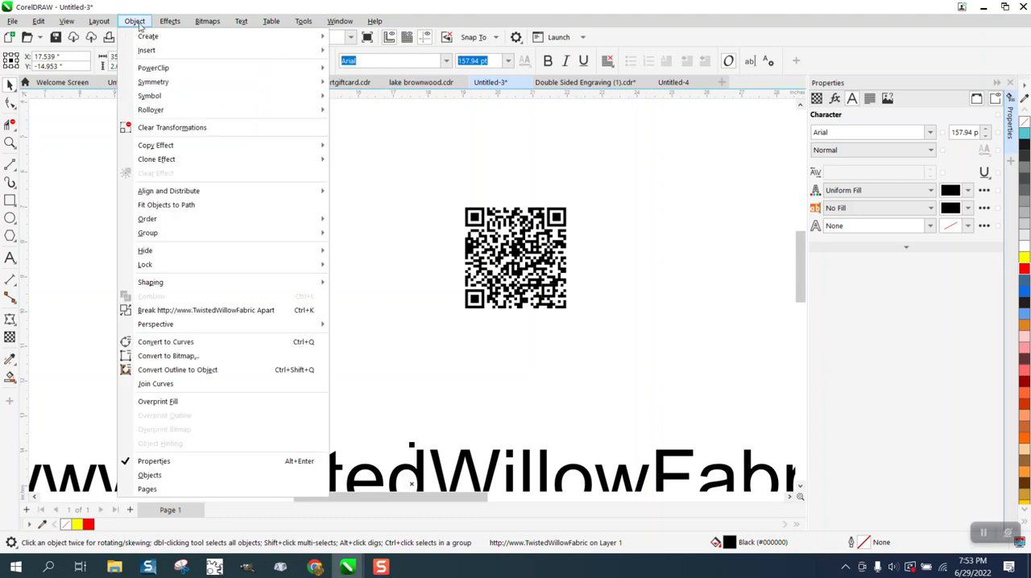
mouse_move(153, 50)
click(359, 53)
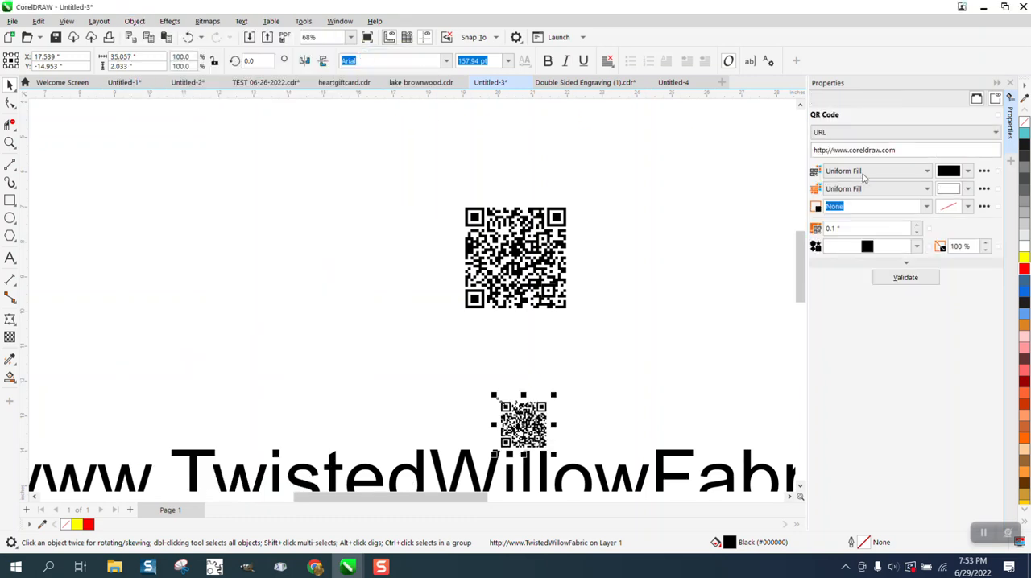
drag(899, 151, 755, 150)
key(BackSpace)
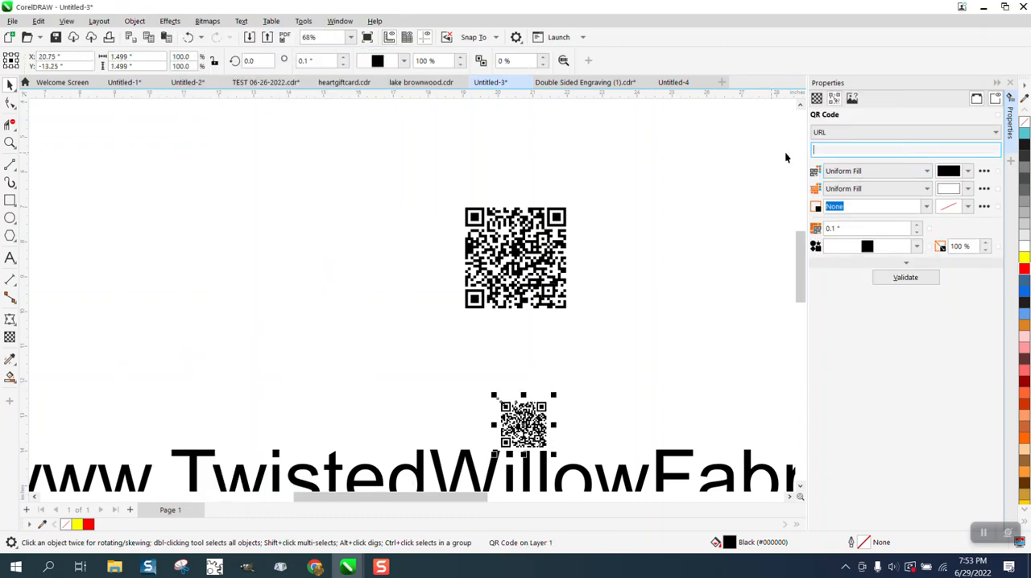
right_click(834, 150)
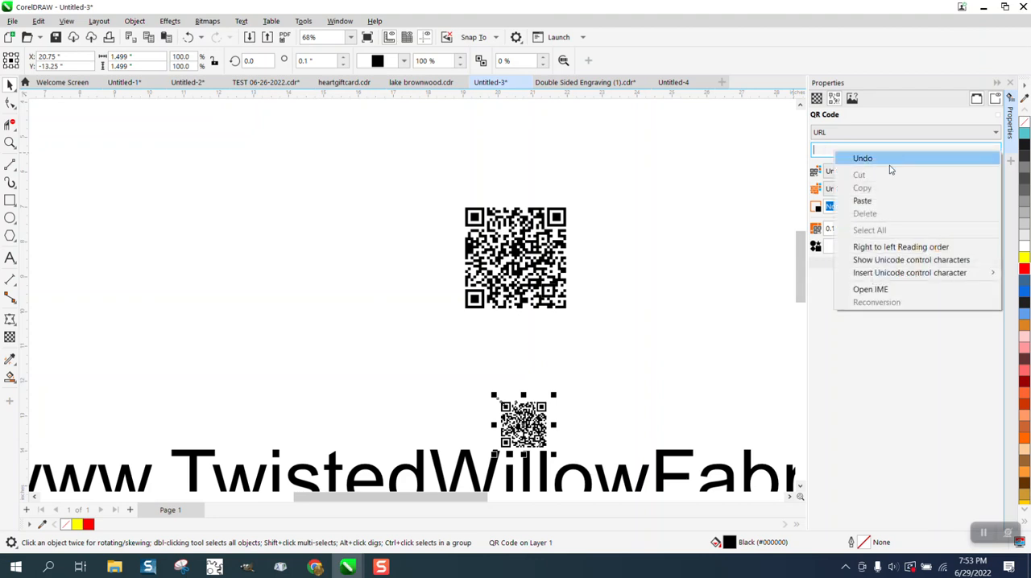
click(866, 200)
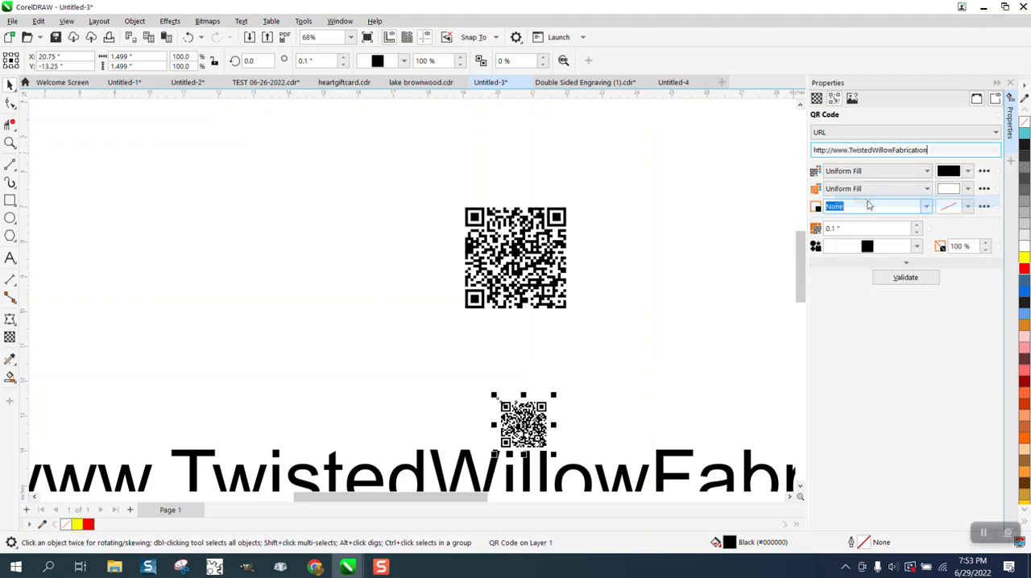
Validate the new QR code and place it beside the broken-apart code, enlarged to about 2.96 inches.
click(906, 277)
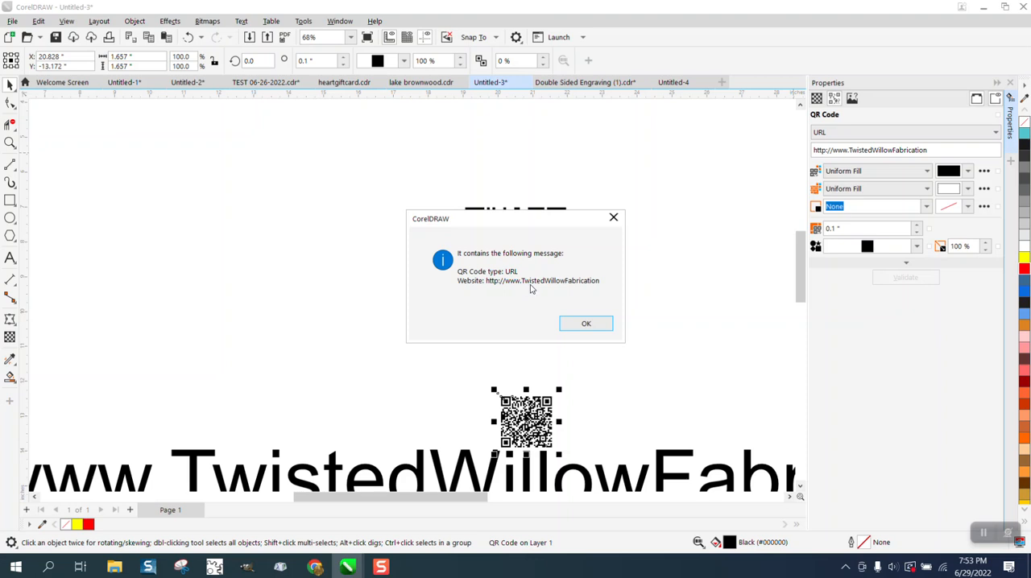
click(593, 325)
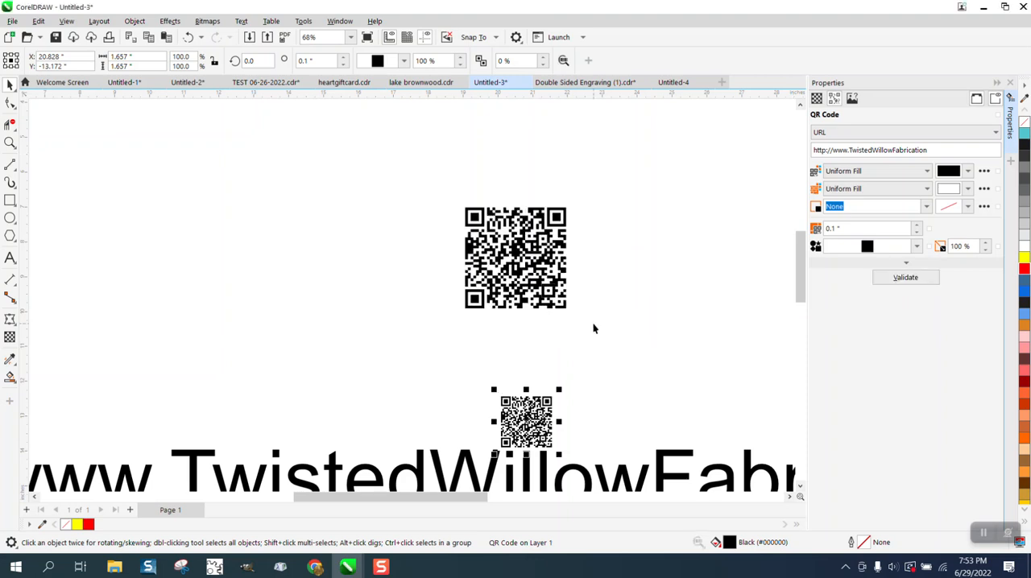
drag(547, 406, 607, 218)
drag(628, 271, 690, 329)
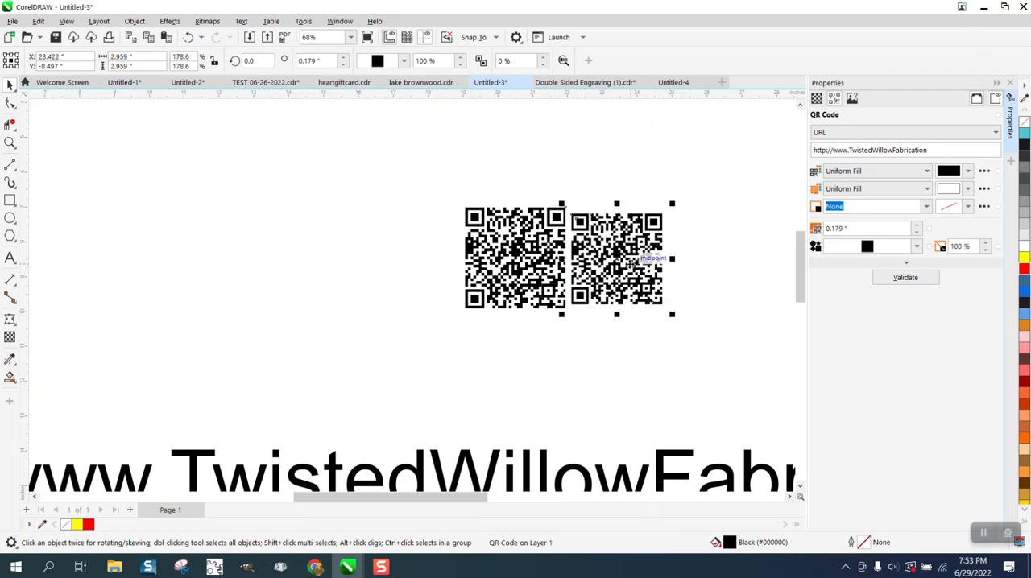
Draw a yellow rectangle about 8.64 by 3.99 inches around both QR codes and send it to the back of the page.
click(10, 201)
drag(412, 188, 714, 329)
click(1023, 257)
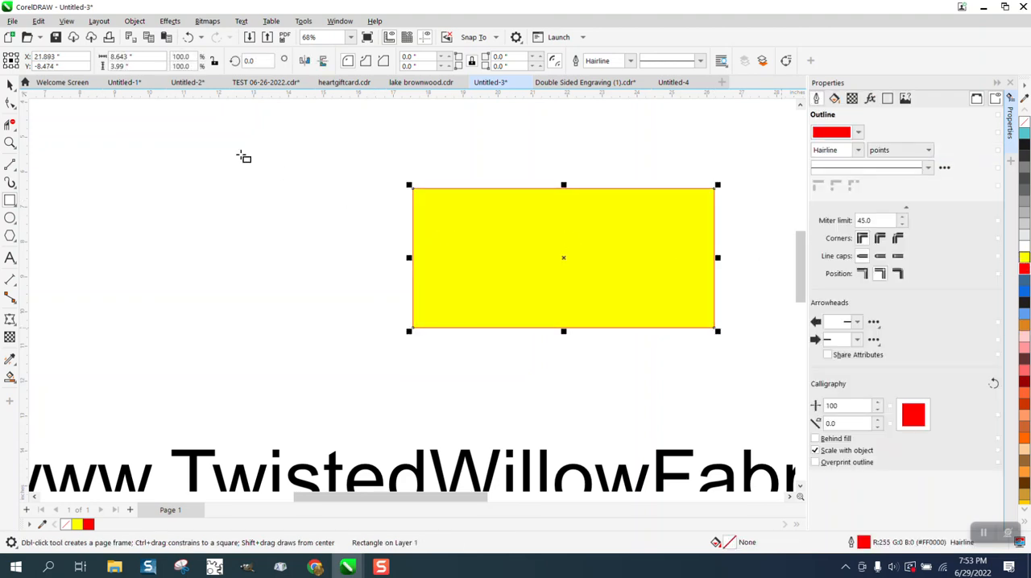
click(134, 21)
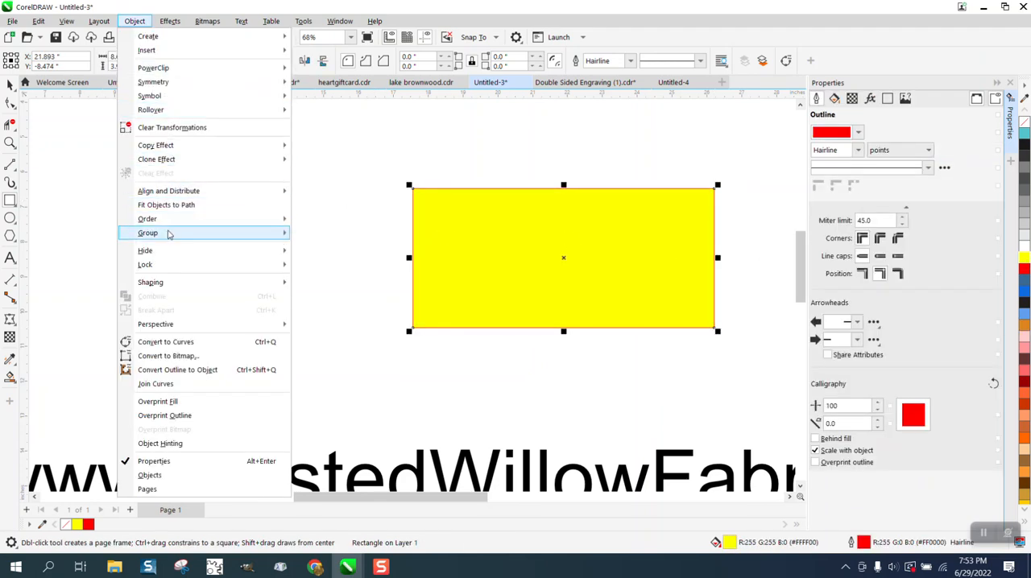
mouse_move(161, 219)
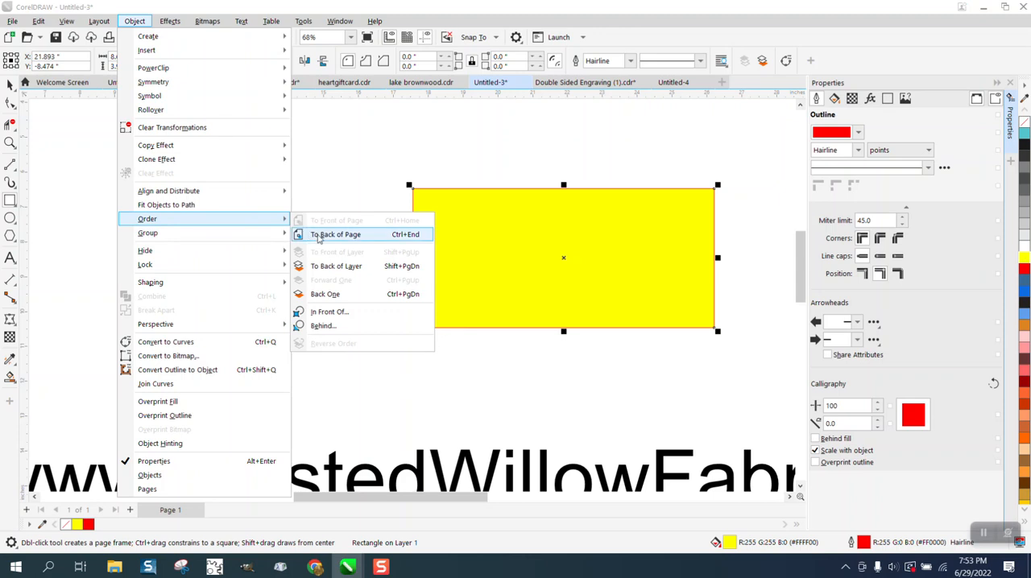
click(317, 234)
click(9, 84)
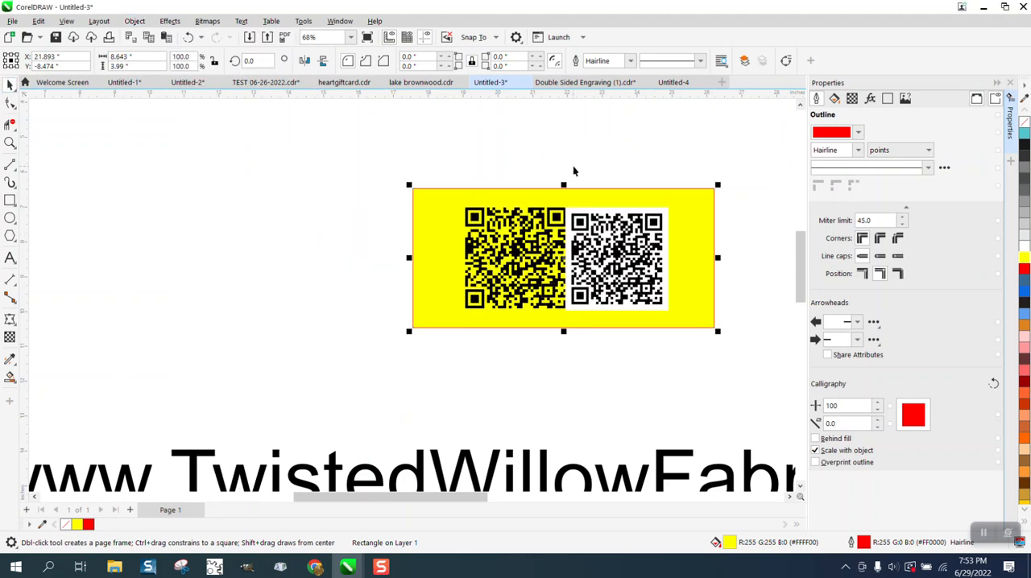
click(598, 166)
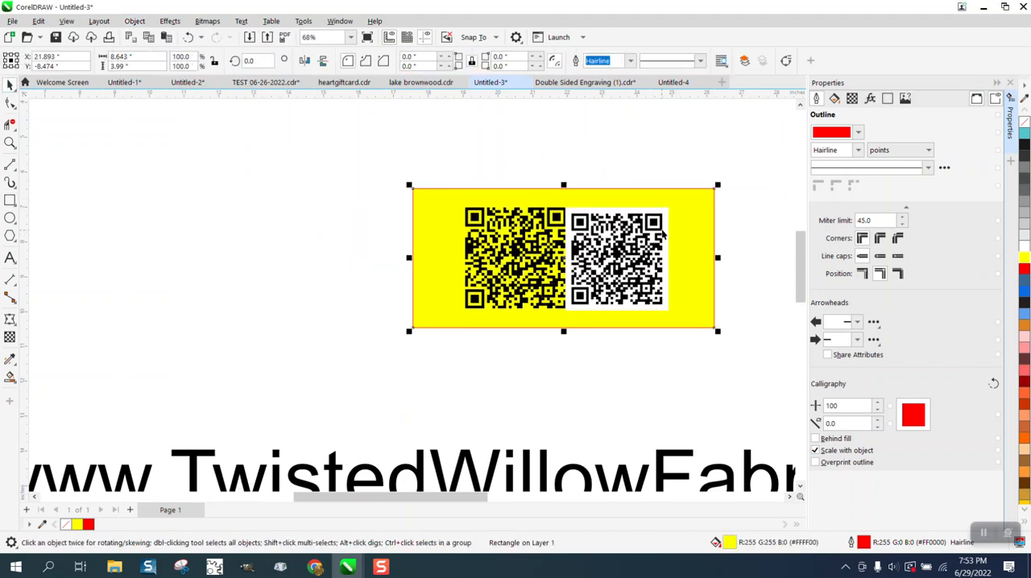
Delete the yellow rectangle and the newly inserted QR code with the white background.
click(665, 233)
key(Delete)
click(581, 242)
key(Delete)
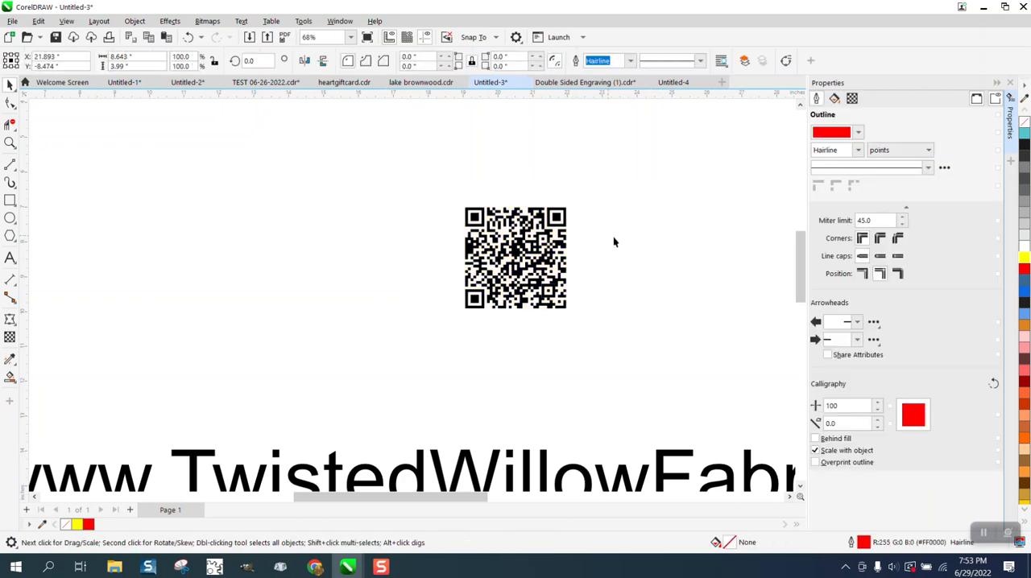
Select the remaining broken-apart QR code and examine its modules up close.
click(510, 242)
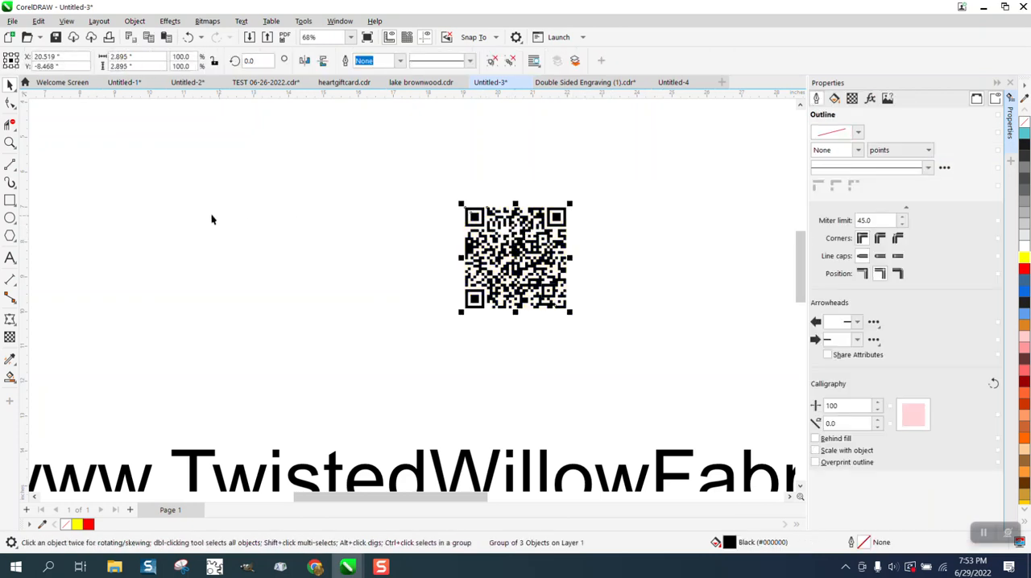
click(9, 144)
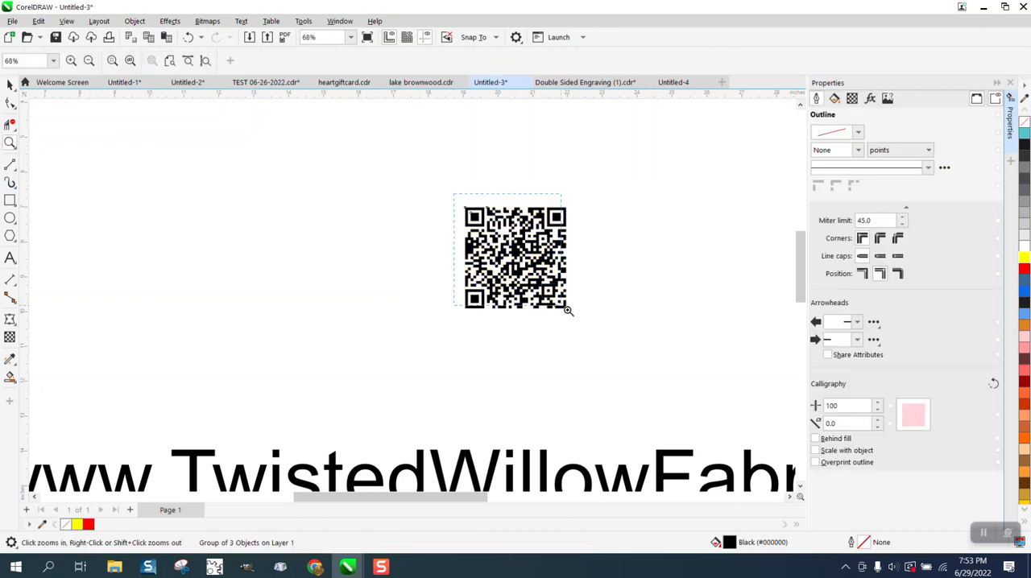
click(647, 349)
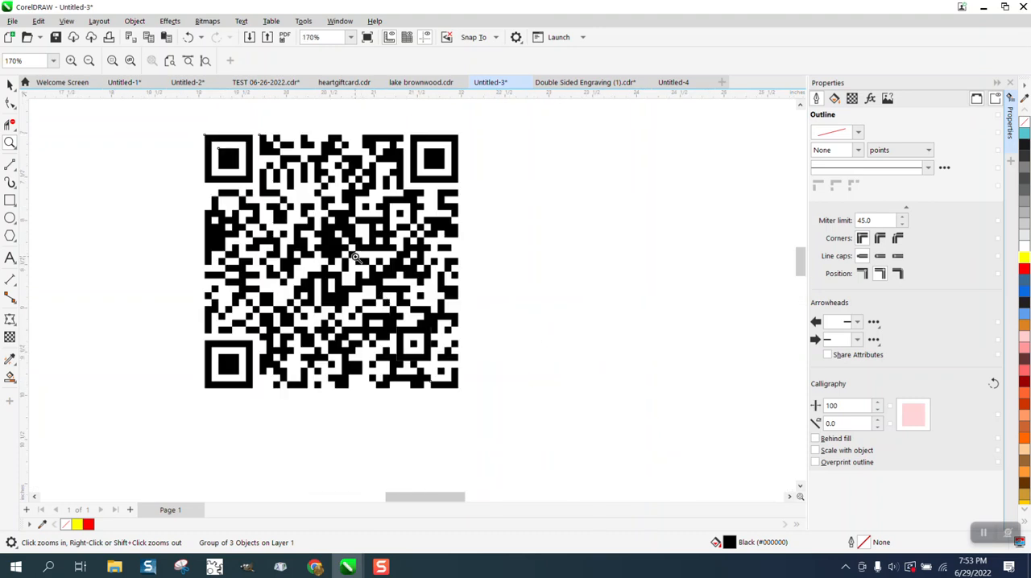